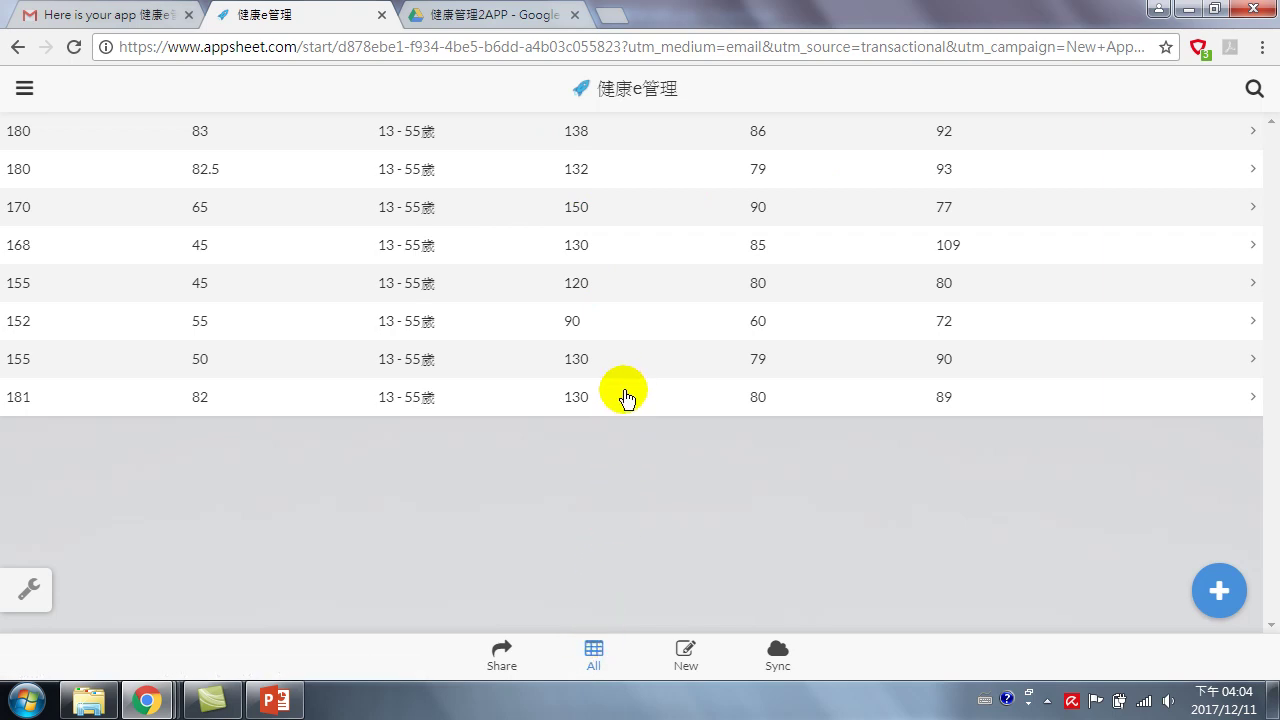
# Step: Switch to the 健康管理2APP folder in Google Drive and open the 健康e管理 form for editing
pyautogui.click(495, 18)
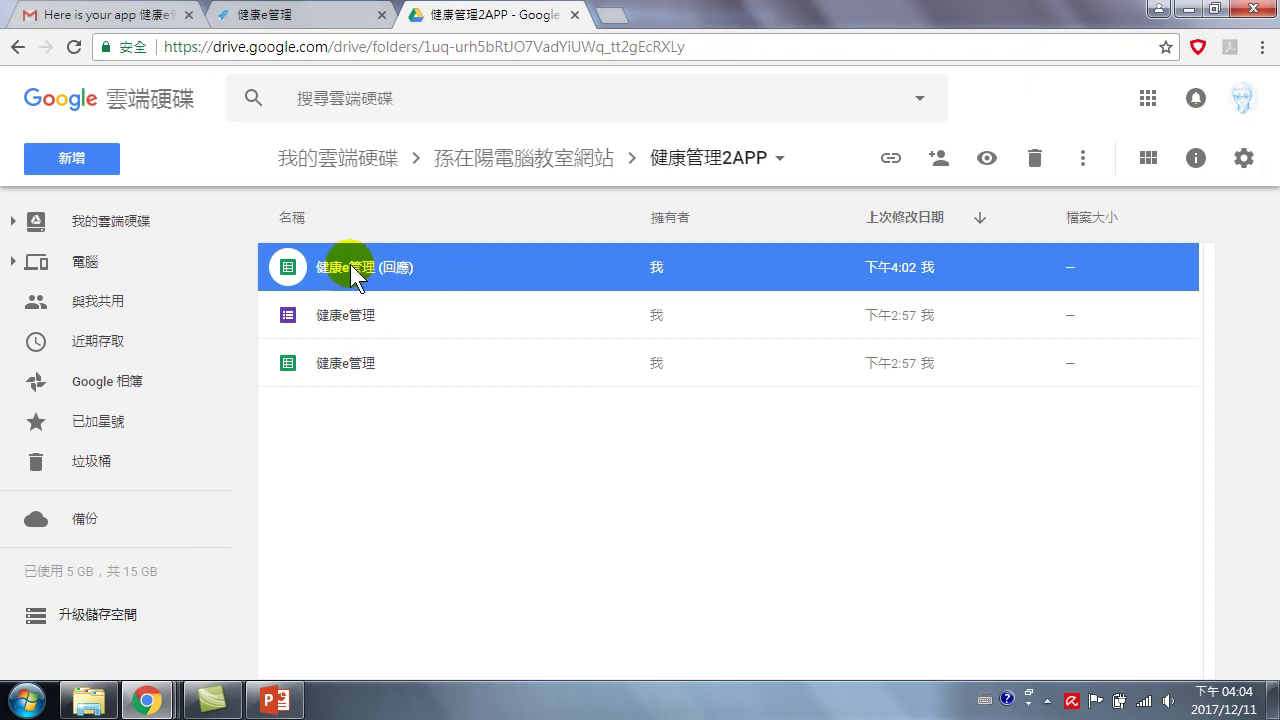
pyautogui.click(352, 318)
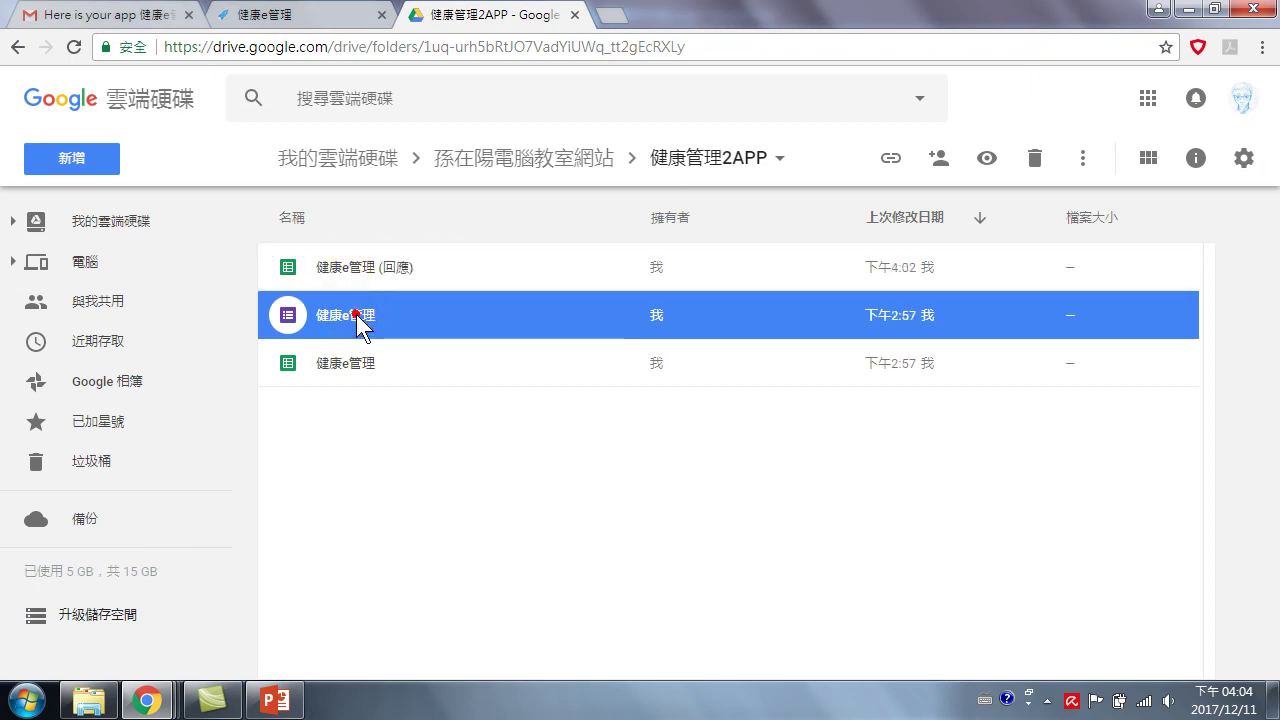
pyautogui.doubleClick(356, 316)
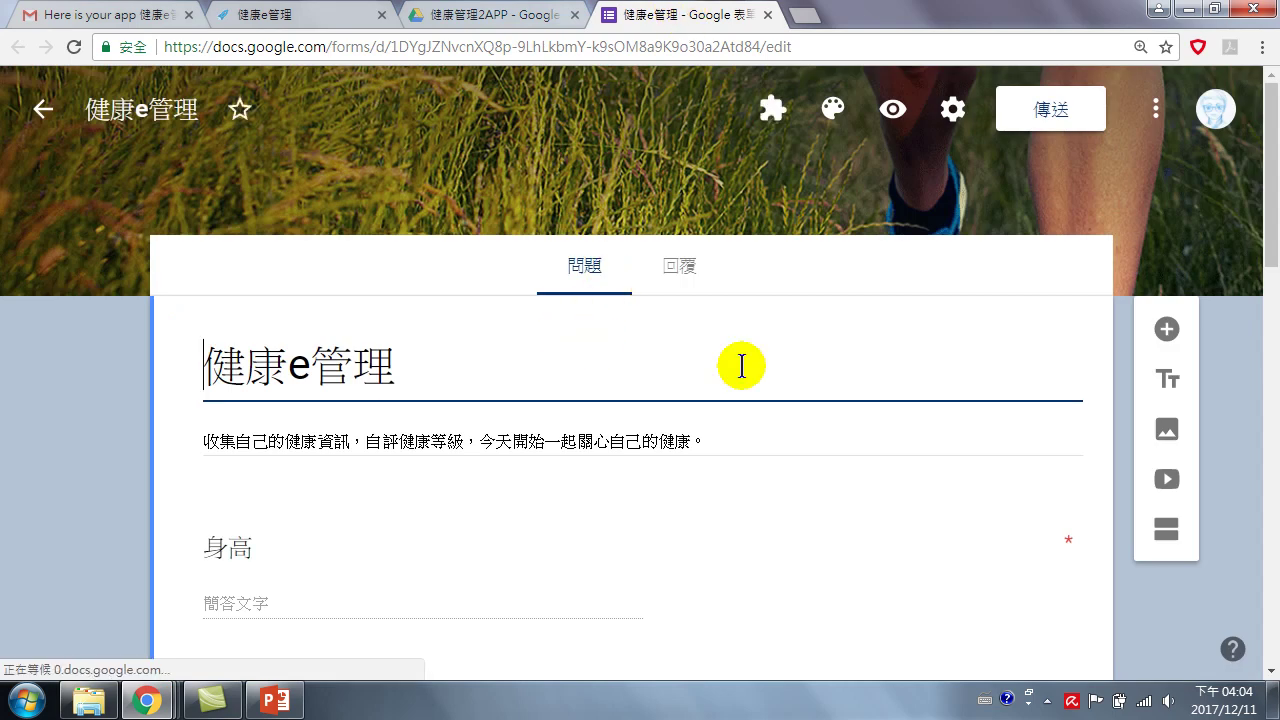
# Step: Start the form's AppSheet add-on, prepare the form, and launch its app in the AppSheet editor
pyautogui.click(771, 112)
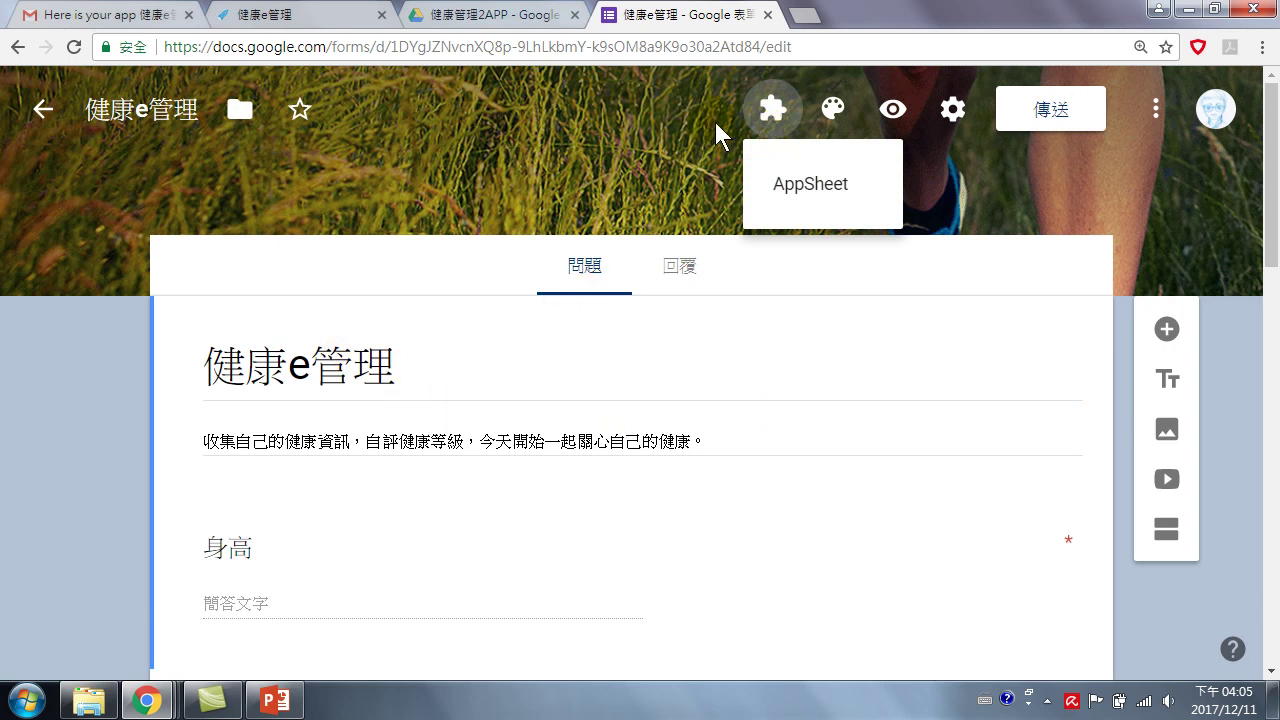
pyautogui.click(634, 124)
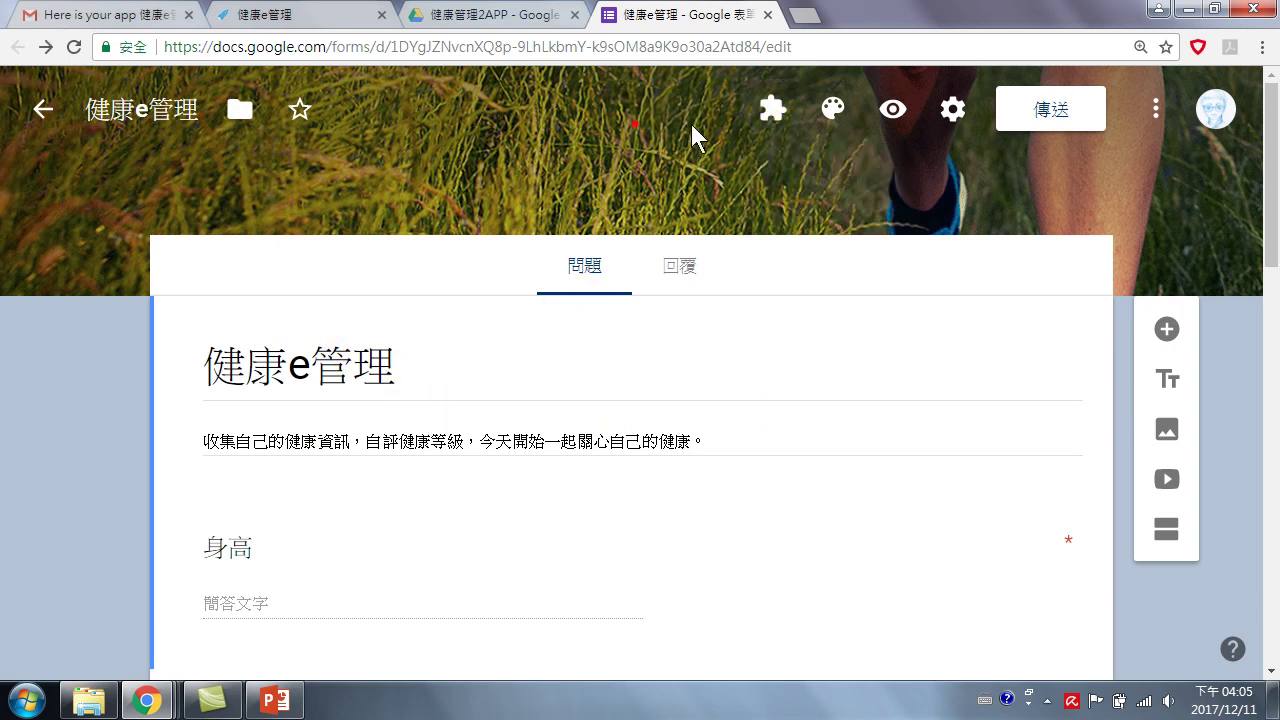
pyautogui.click(773, 108)
pyautogui.click(808, 190)
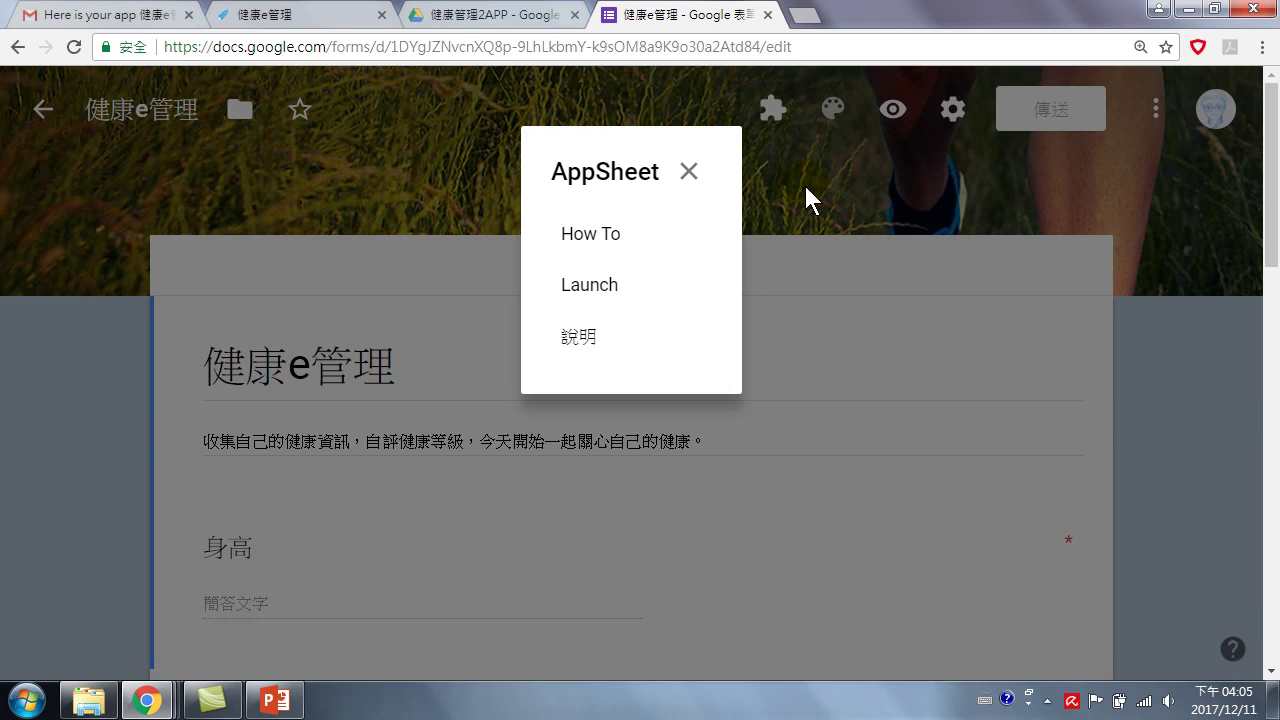
pyautogui.click(590, 284)
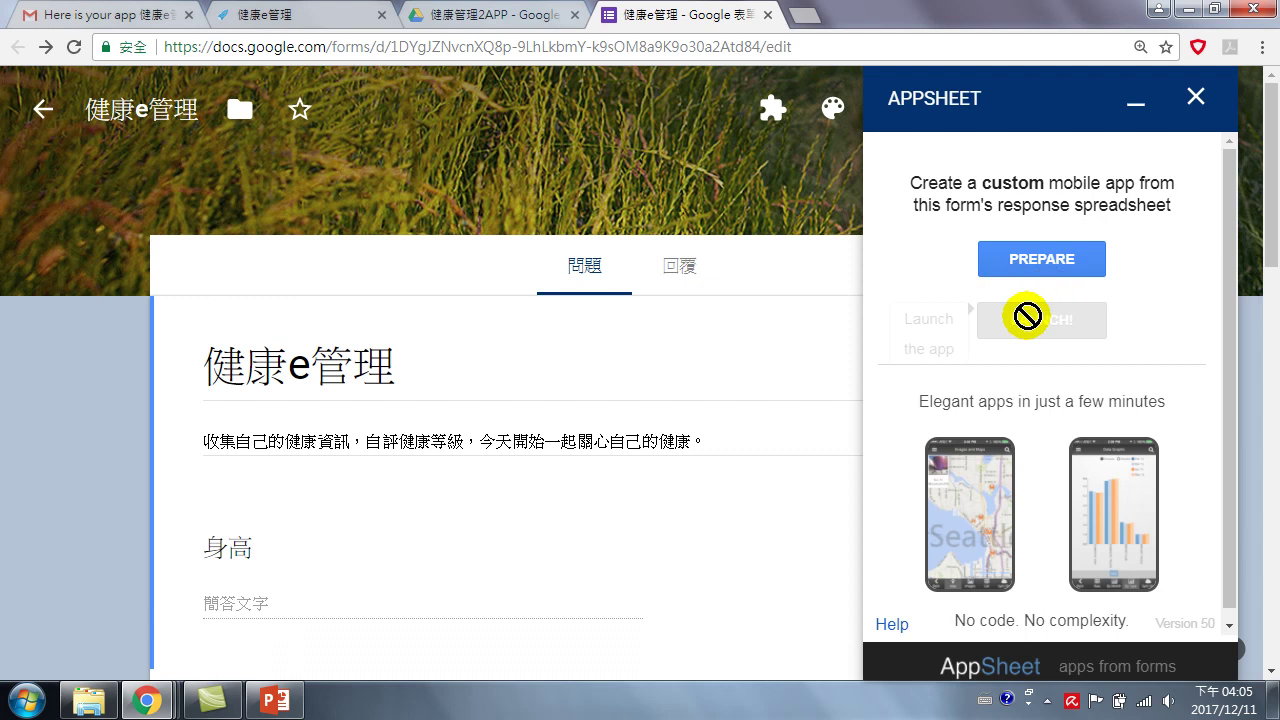
pyautogui.click(1045, 258)
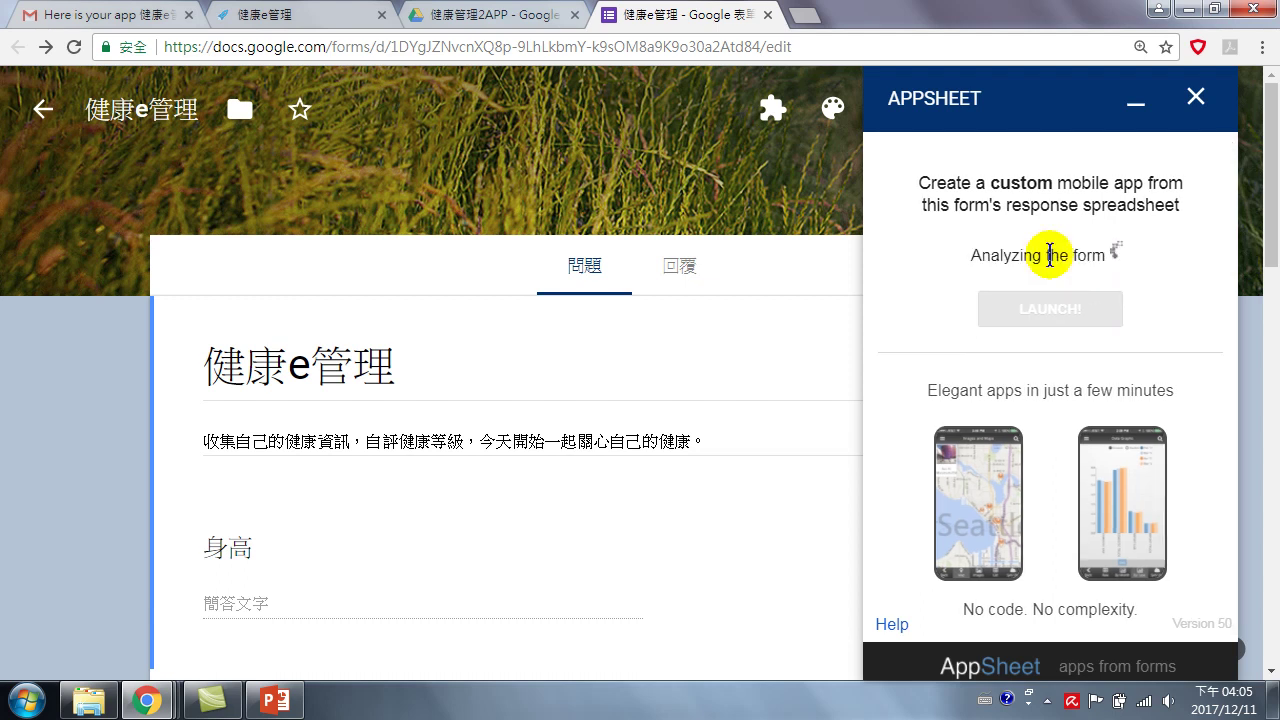
pyautogui.click(1037, 321)
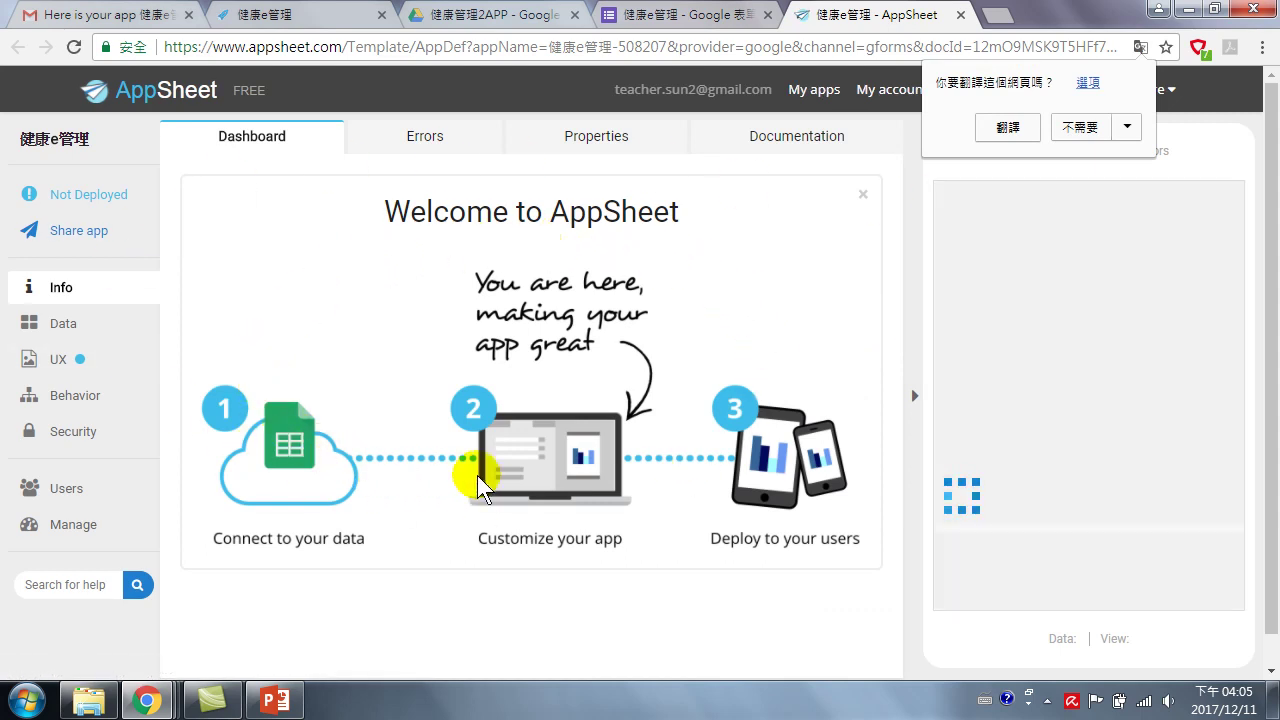
# Step: Decline the page translation and open the app's UX view settings
pyautogui.click(1080, 127)
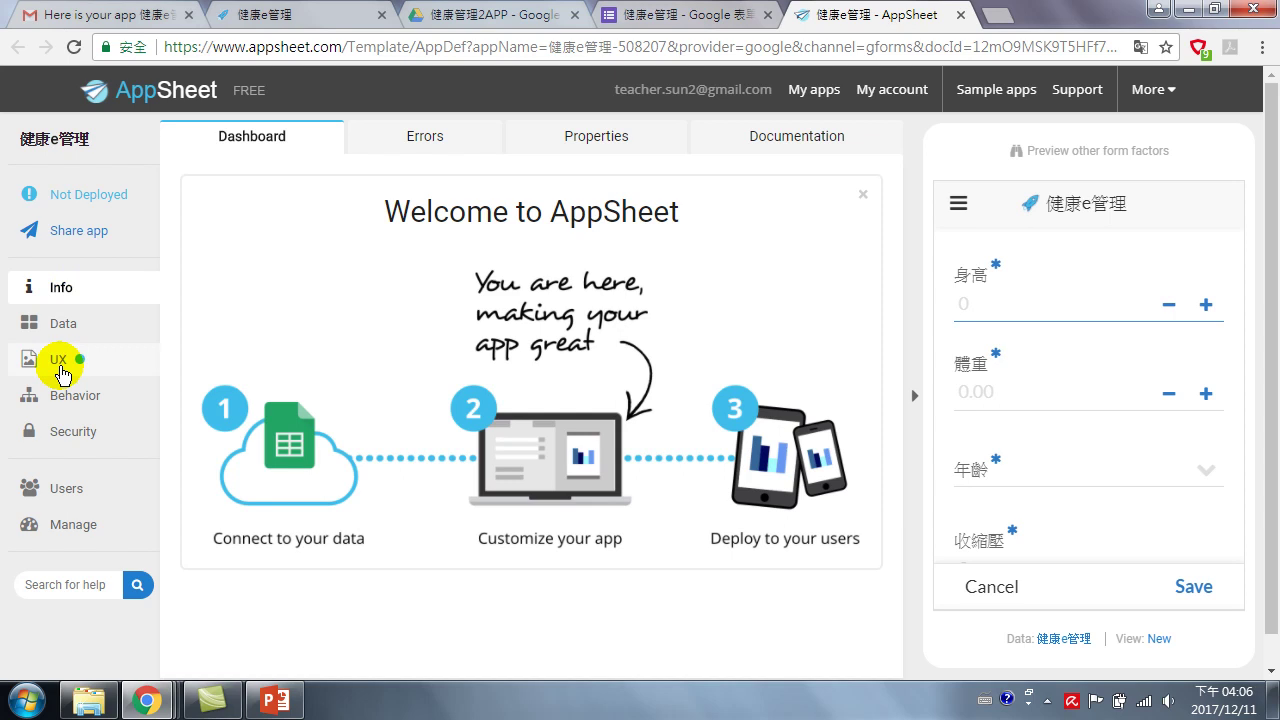
pyautogui.click(62, 370)
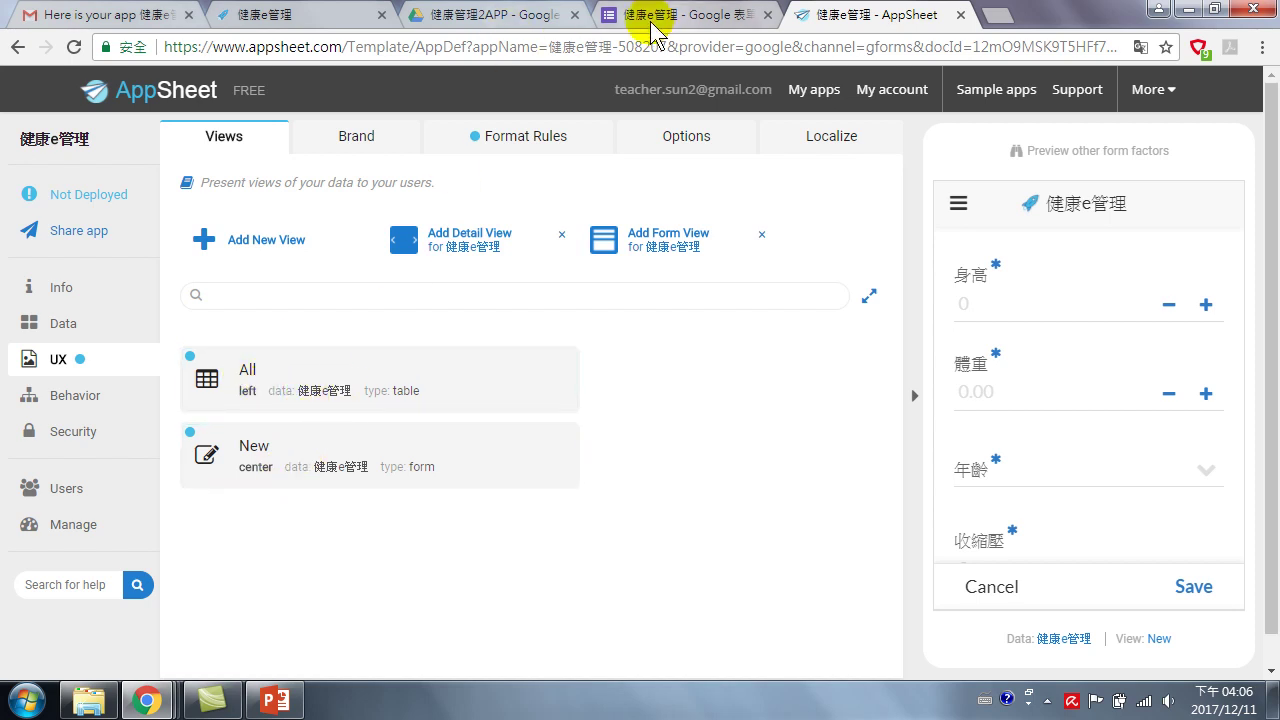
# Step: Compare the views in the running 健康e管理 app with the views listed in the AppSheet editor
pyautogui.click(526, 17)
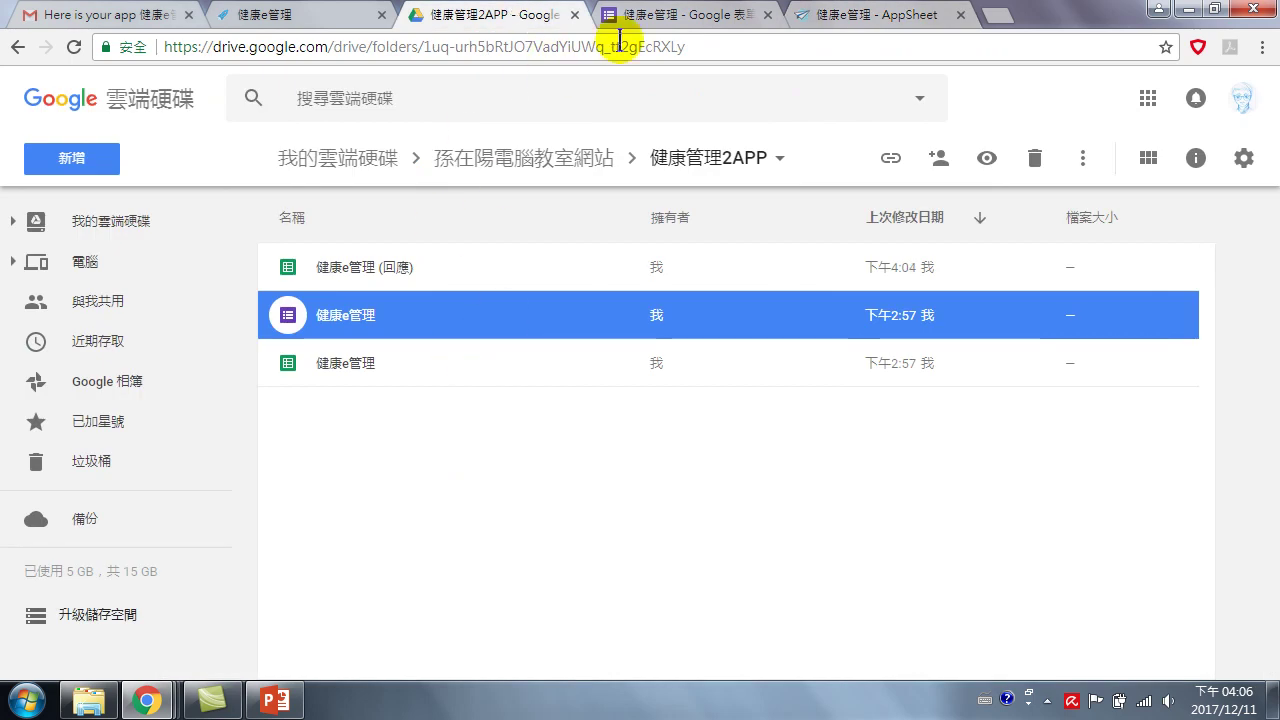
pyautogui.click(669, 20)
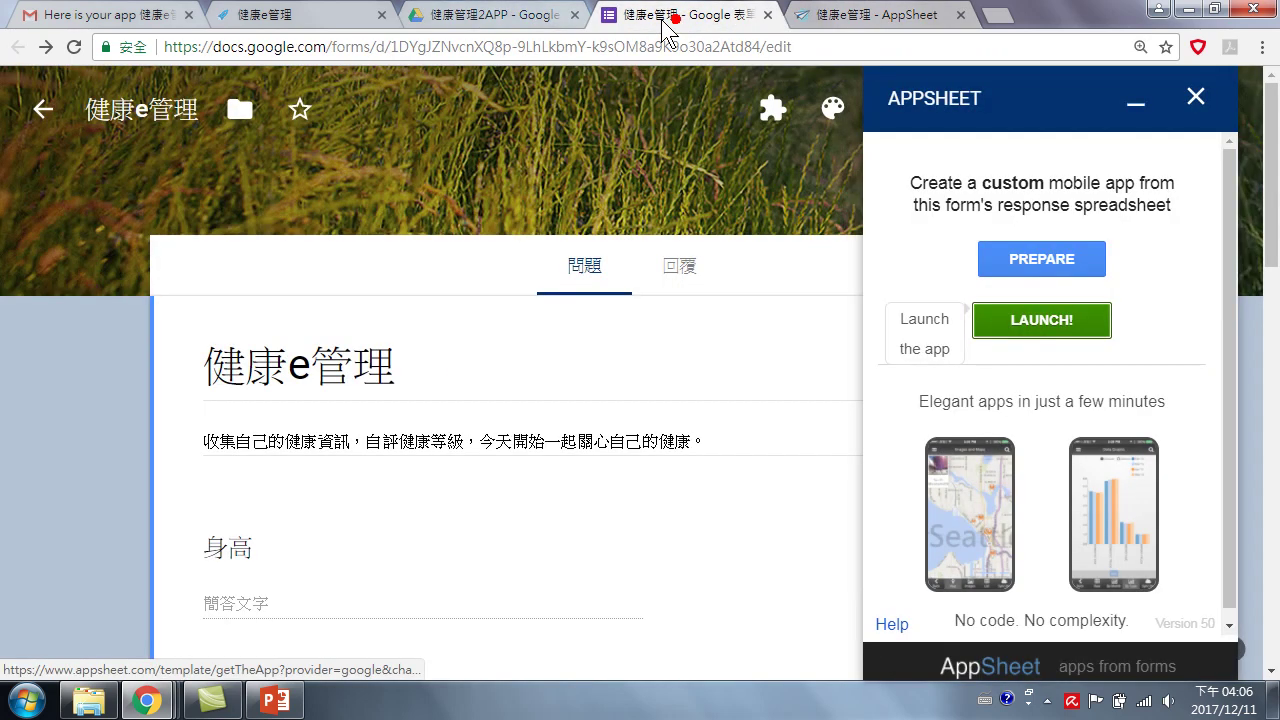
pyautogui.click(291, 22)
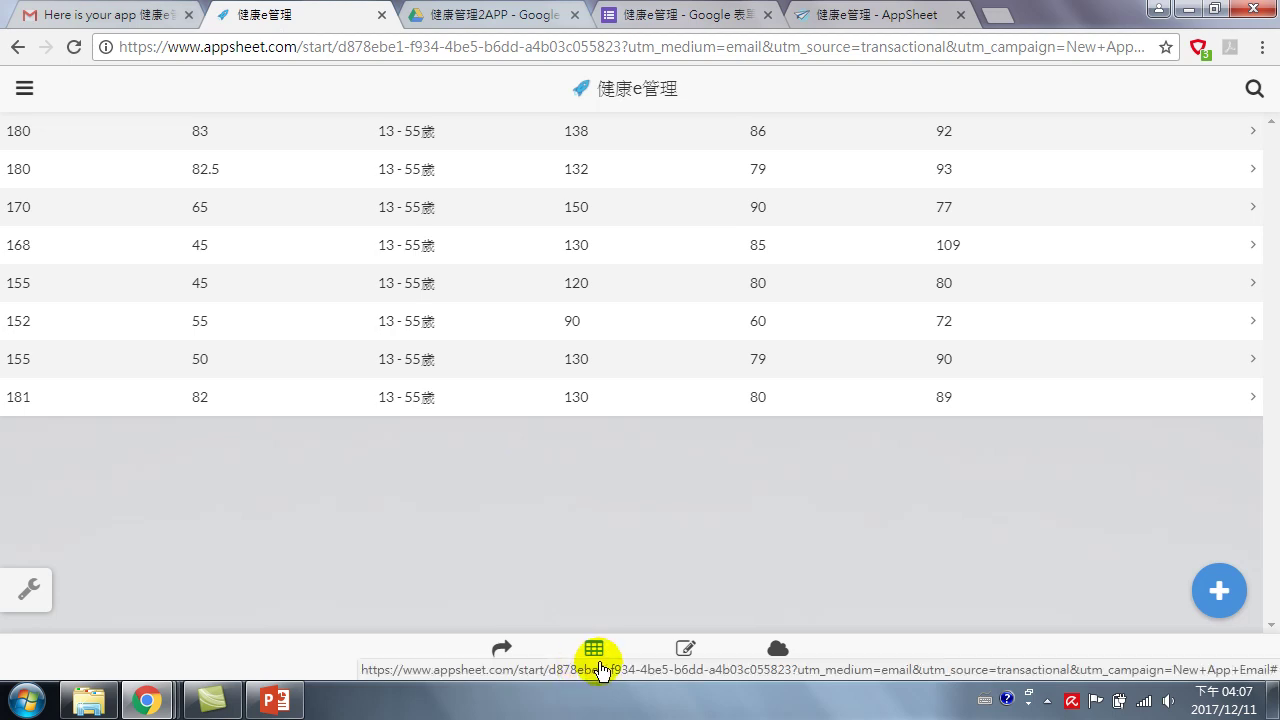
pyautogui.click(851, 22)
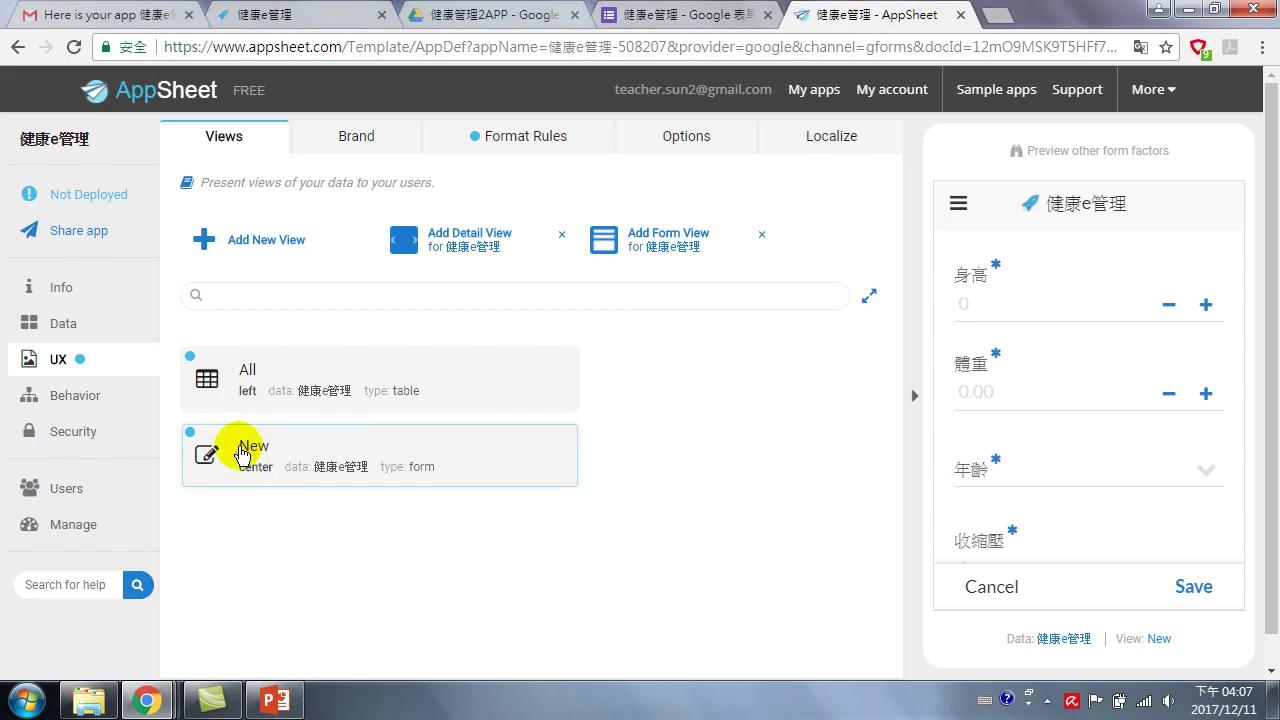
pyautogui.click(310, 14)
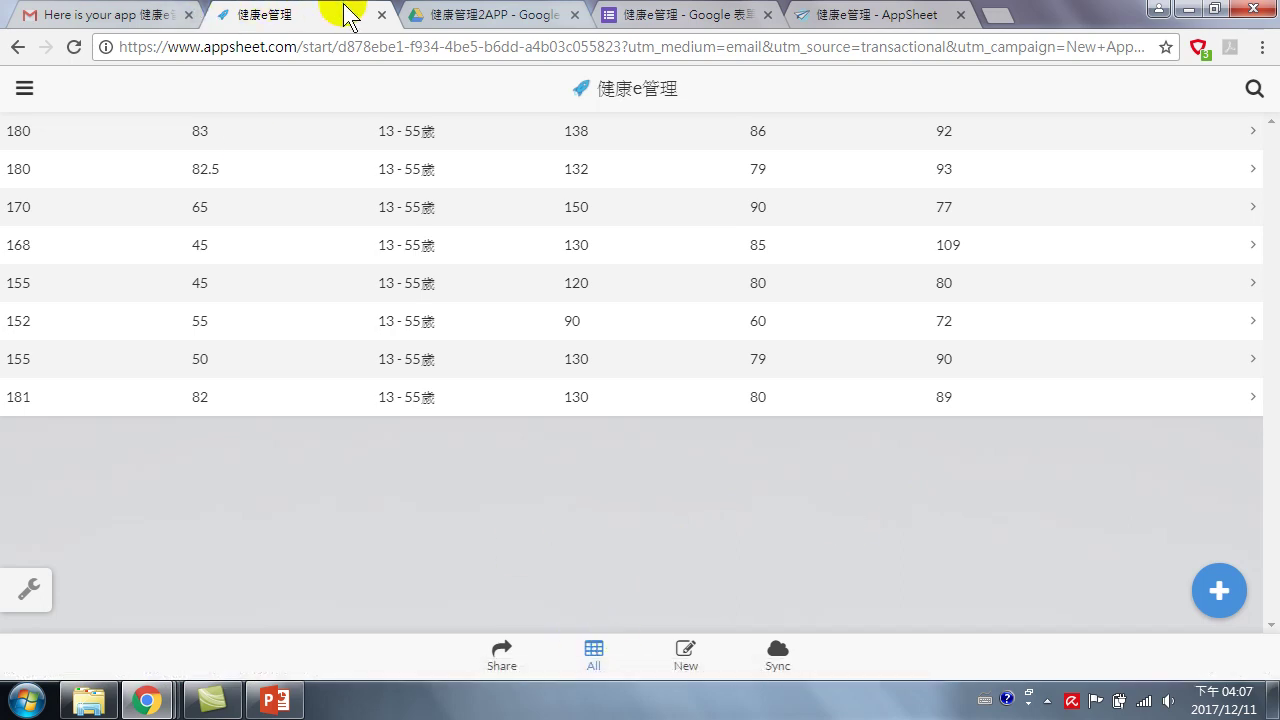
pyautogui.click(651, 14)
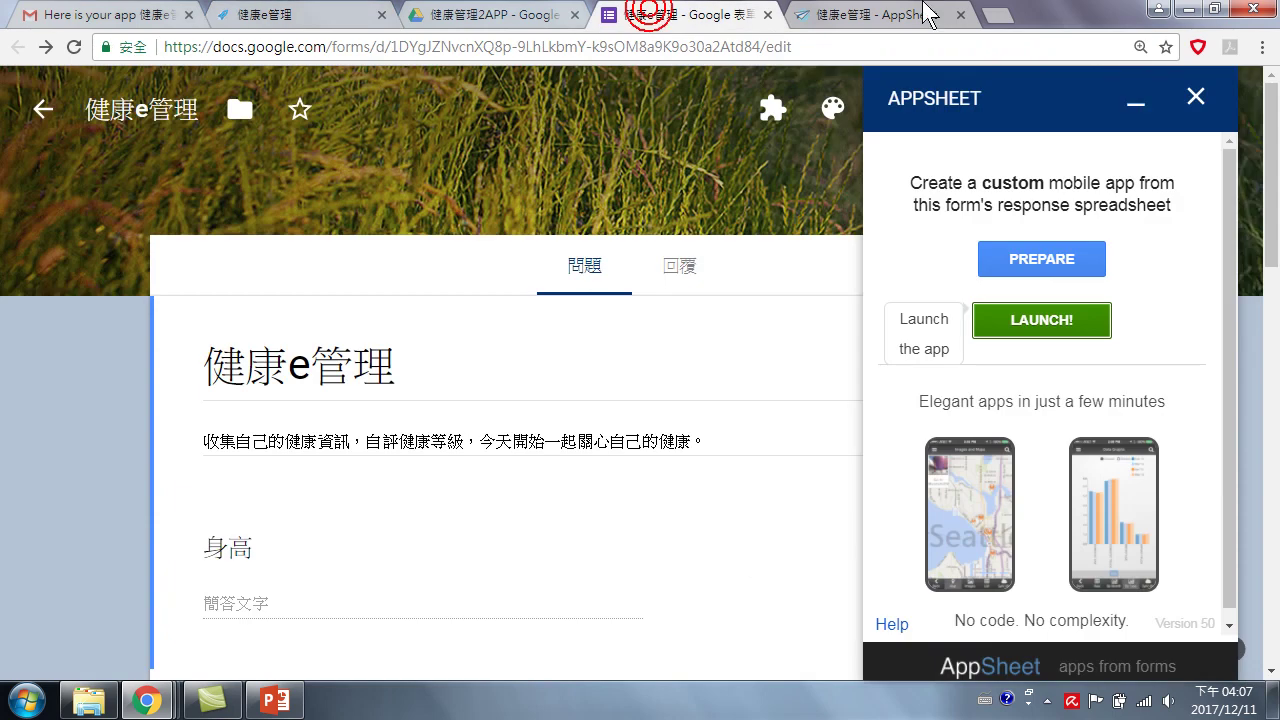
pyautogui.click(895, 15)
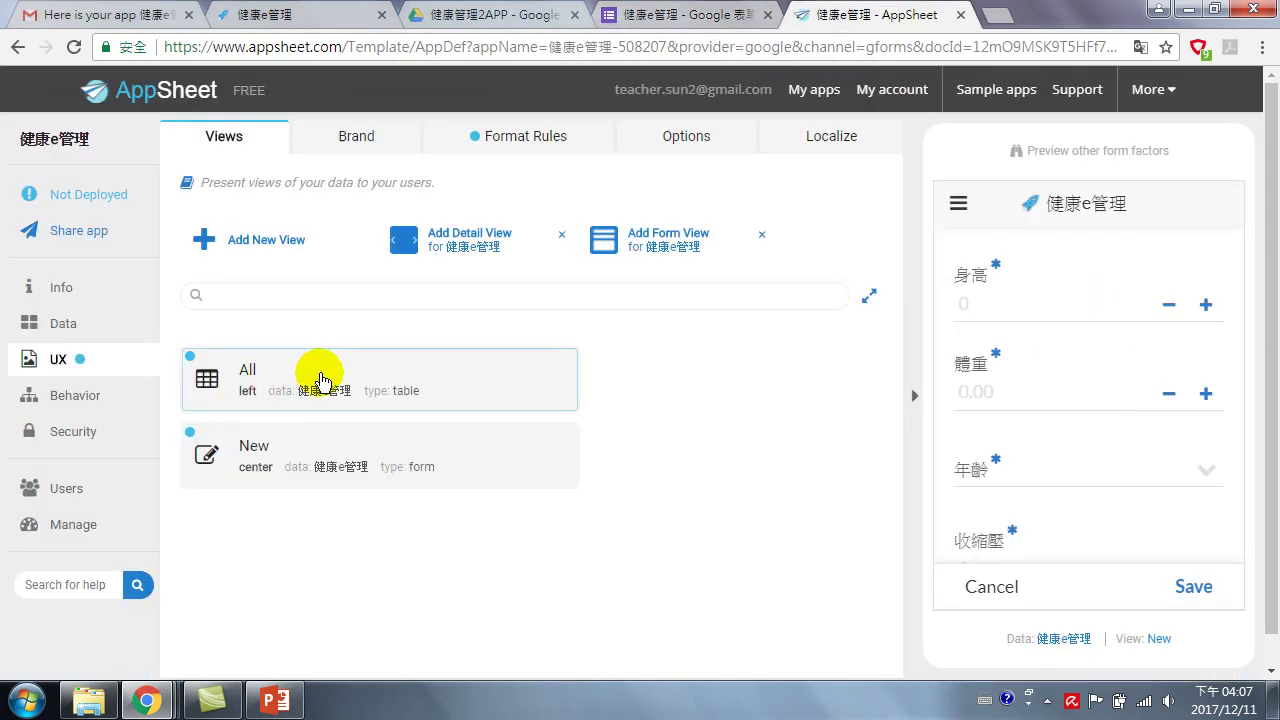
# Step: Duplicate the All table view and save the app
pyautogui.click(320, 380)
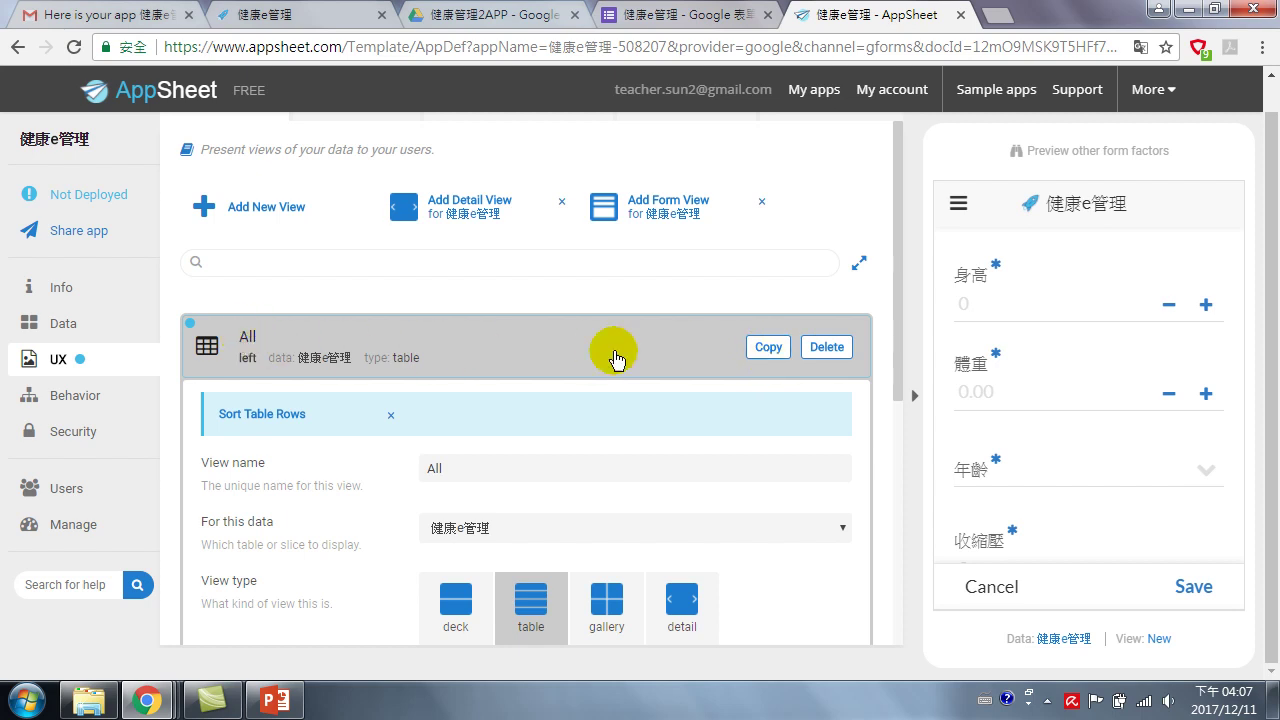
pyautogui.click(768, 348)
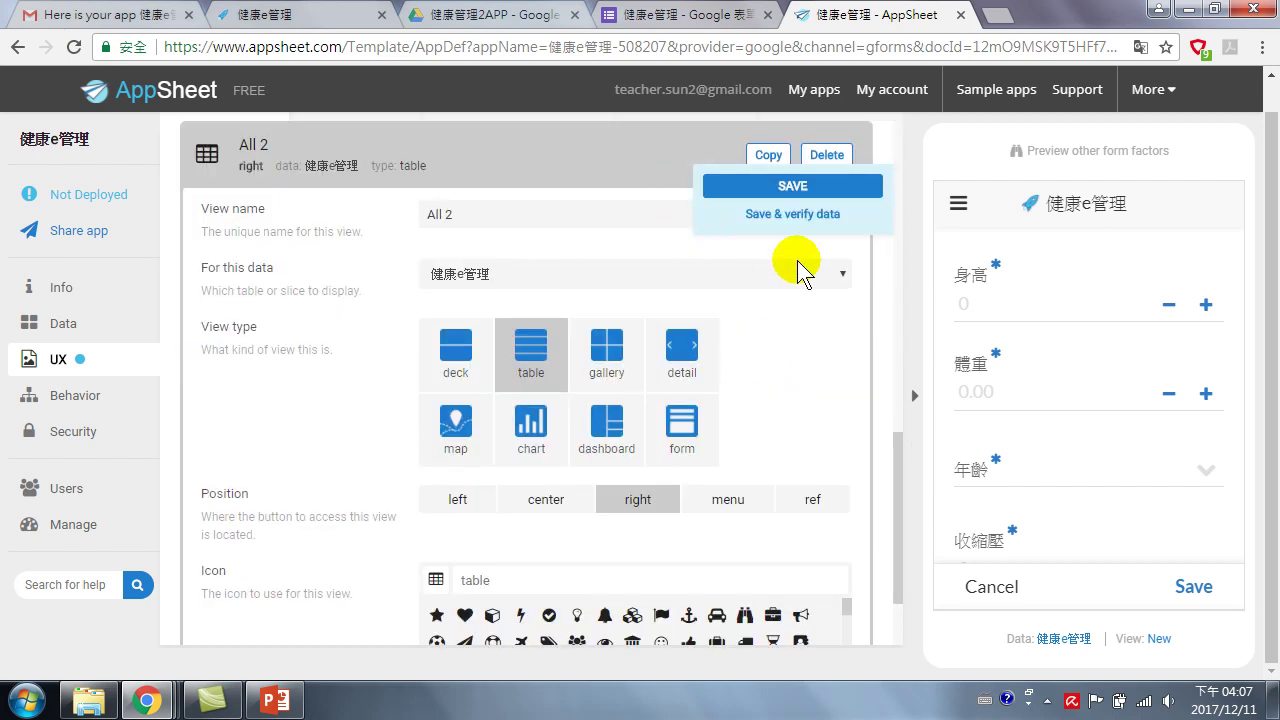
pyautogui.click(792, 186)
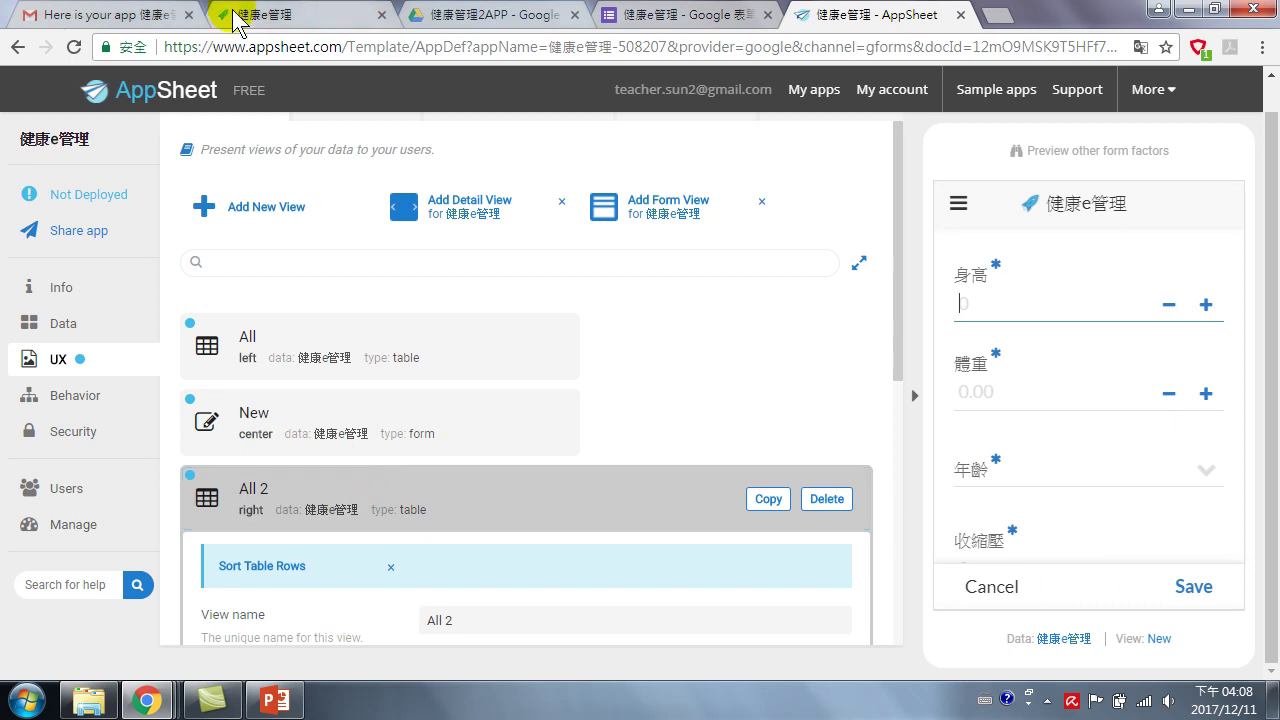
# Step: Check the running app's table, and compare the settings of the original All view with its copy, All 2
pyautogui.click(299, 10)
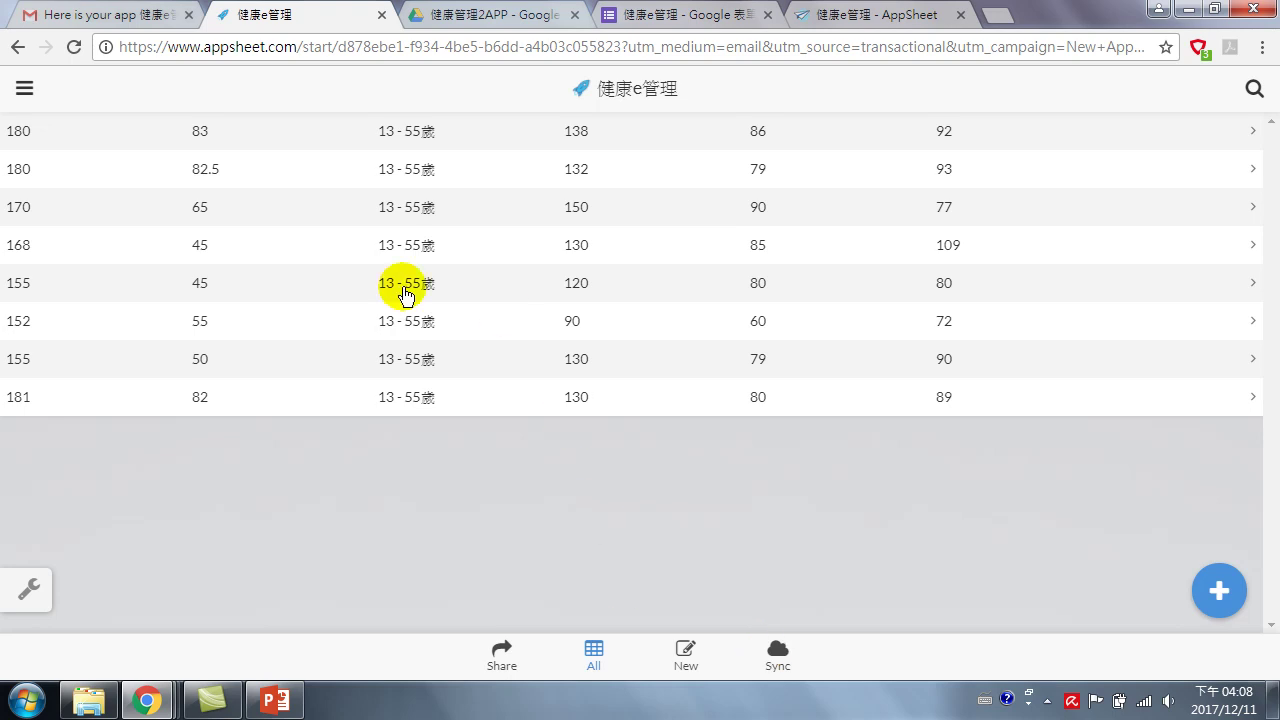
pyautogui.click(866, 15)
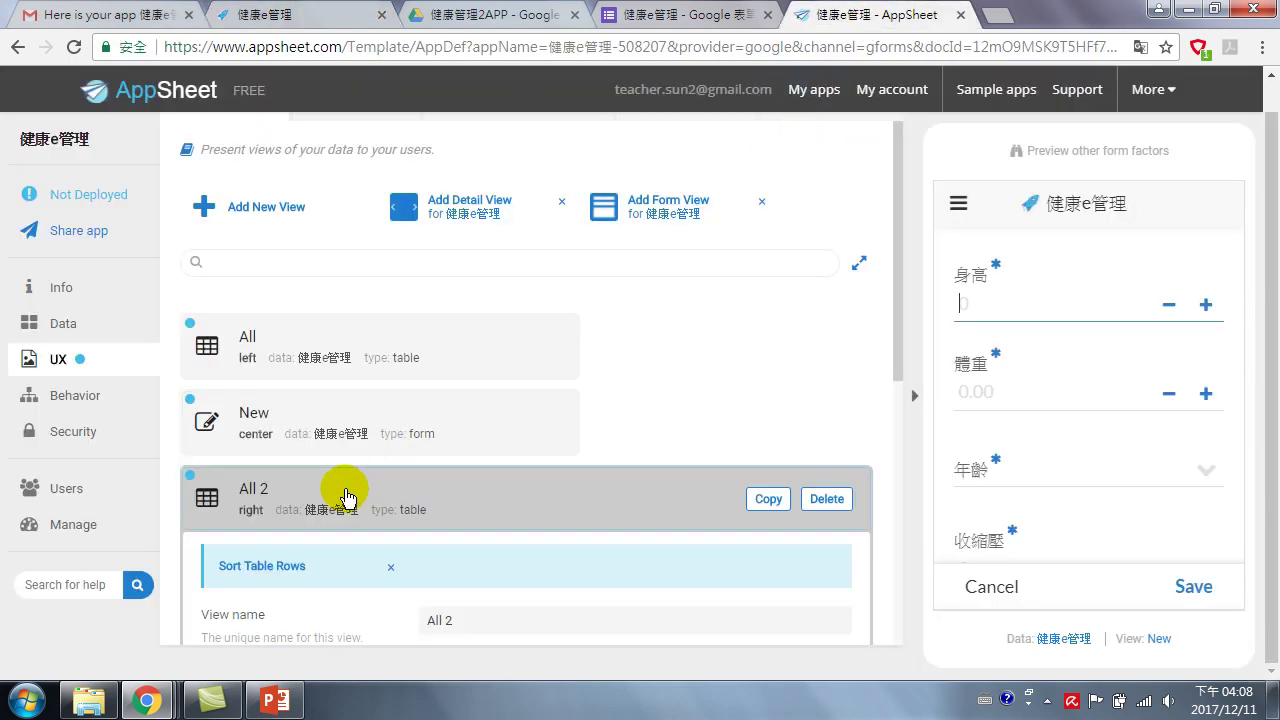
pyautogui.scroll(-2, 405, 460)
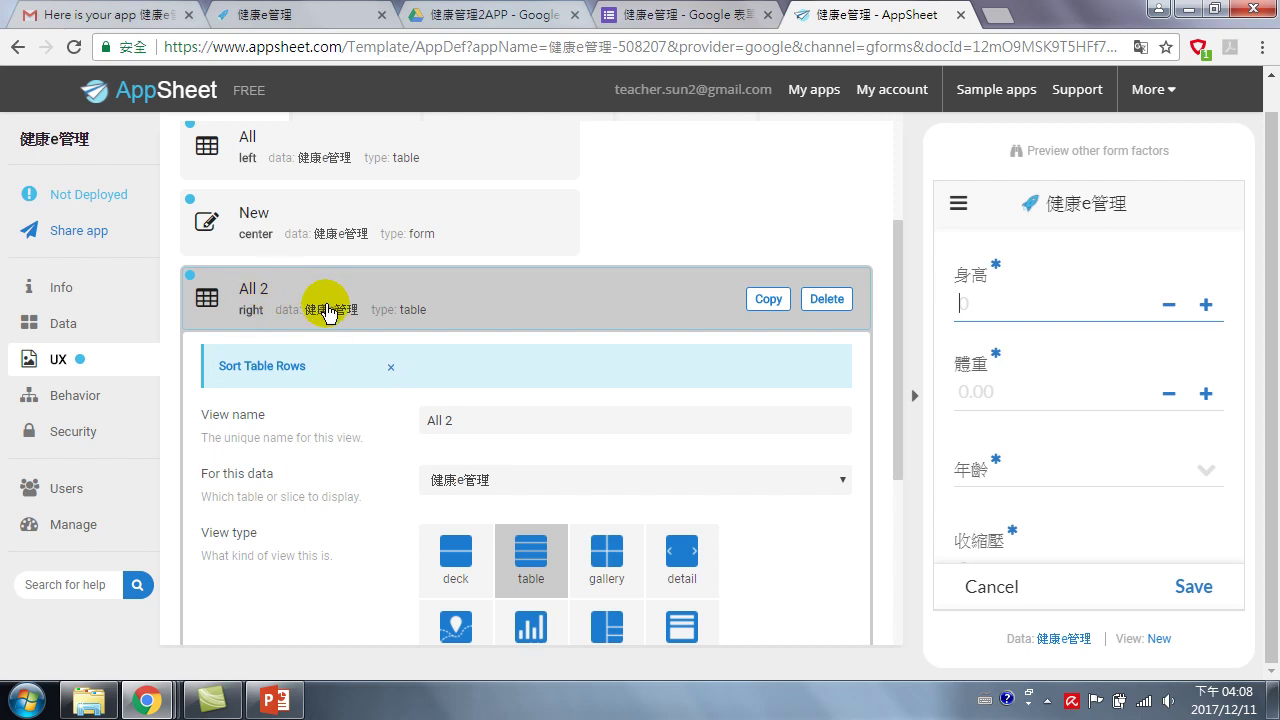
pyautogui.scroll(-2, 500, 400)
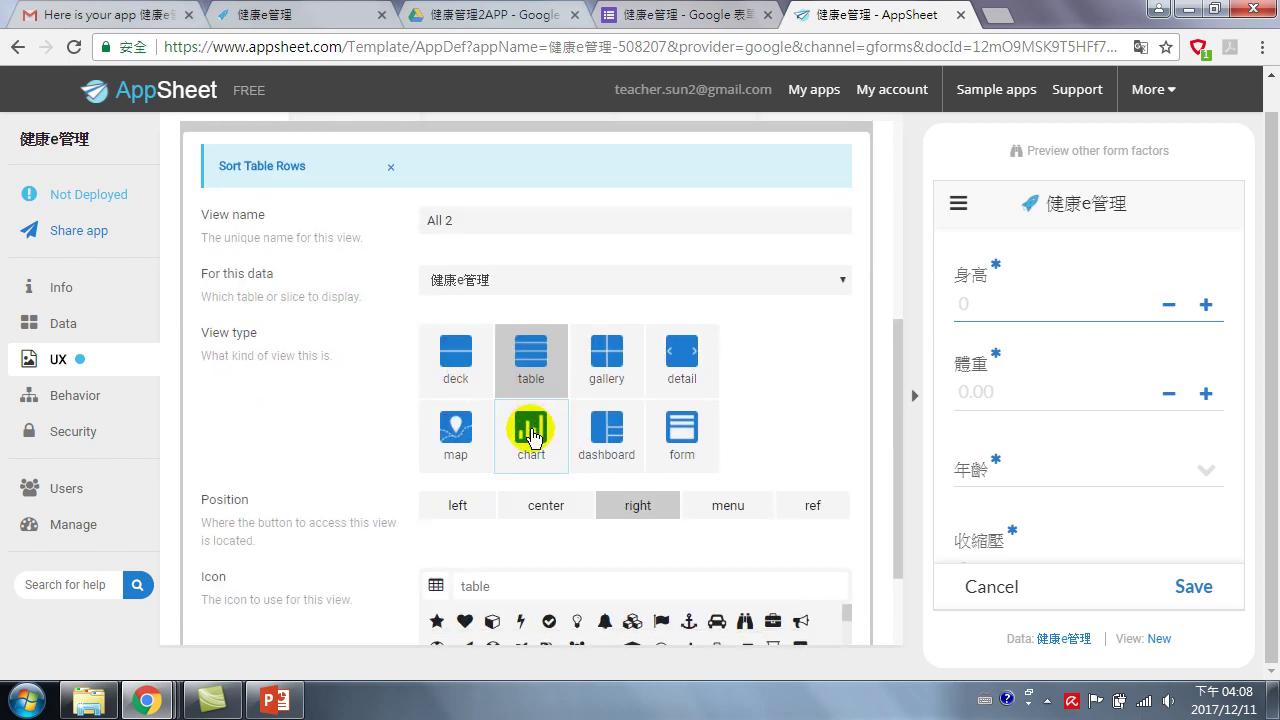
pyautogui.scroll(4, 400, 240)
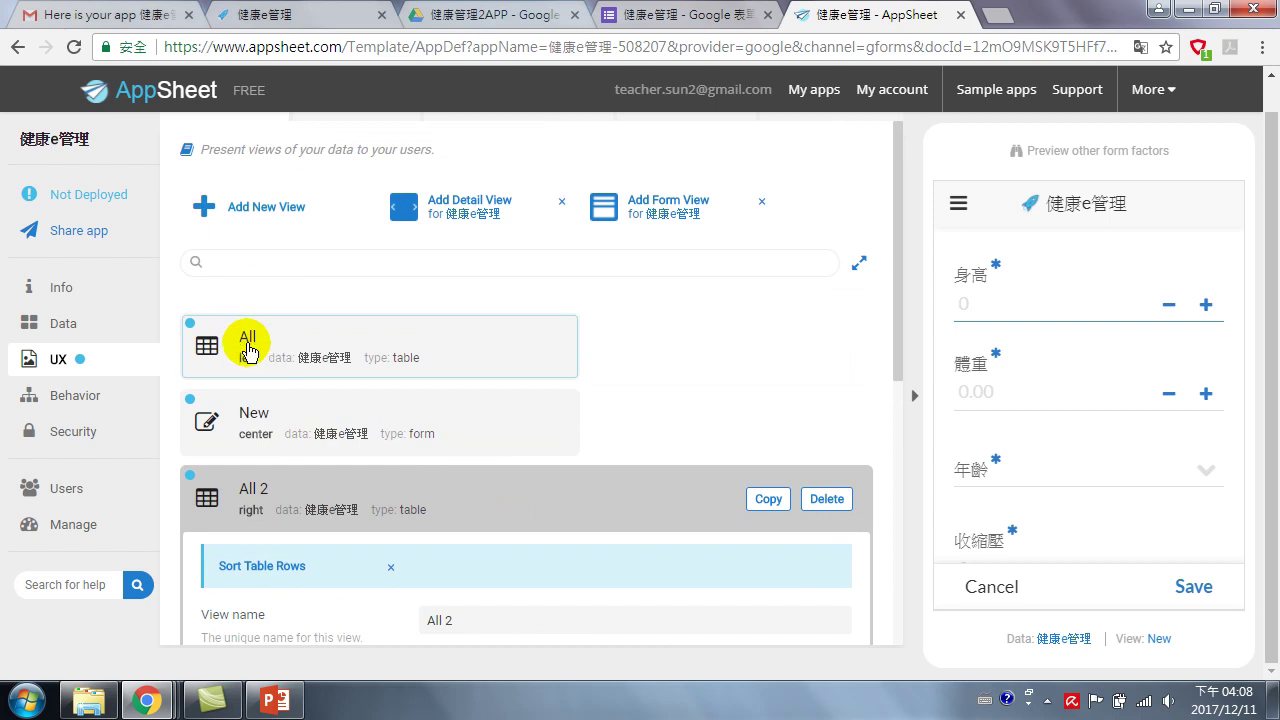
pyautogui.click(283, 343)
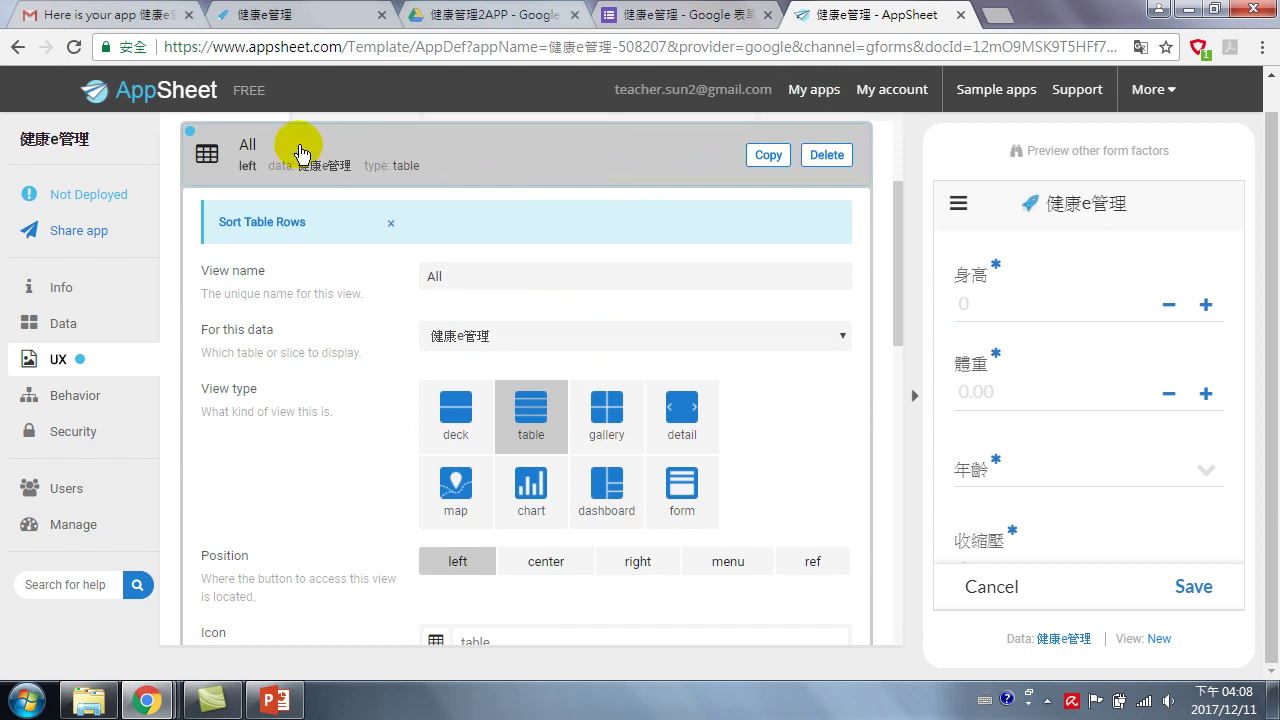
pyautogui.click(268, 158)
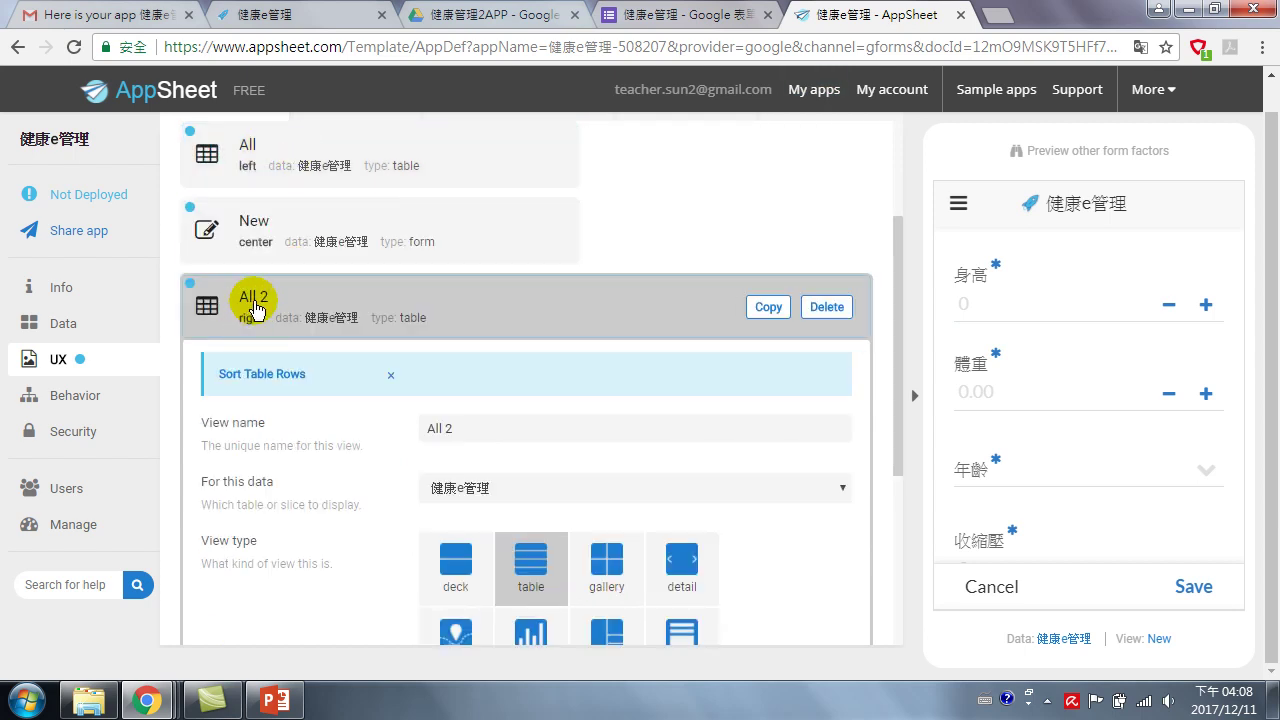
pyautogui.scroll(-1, 430, 365)
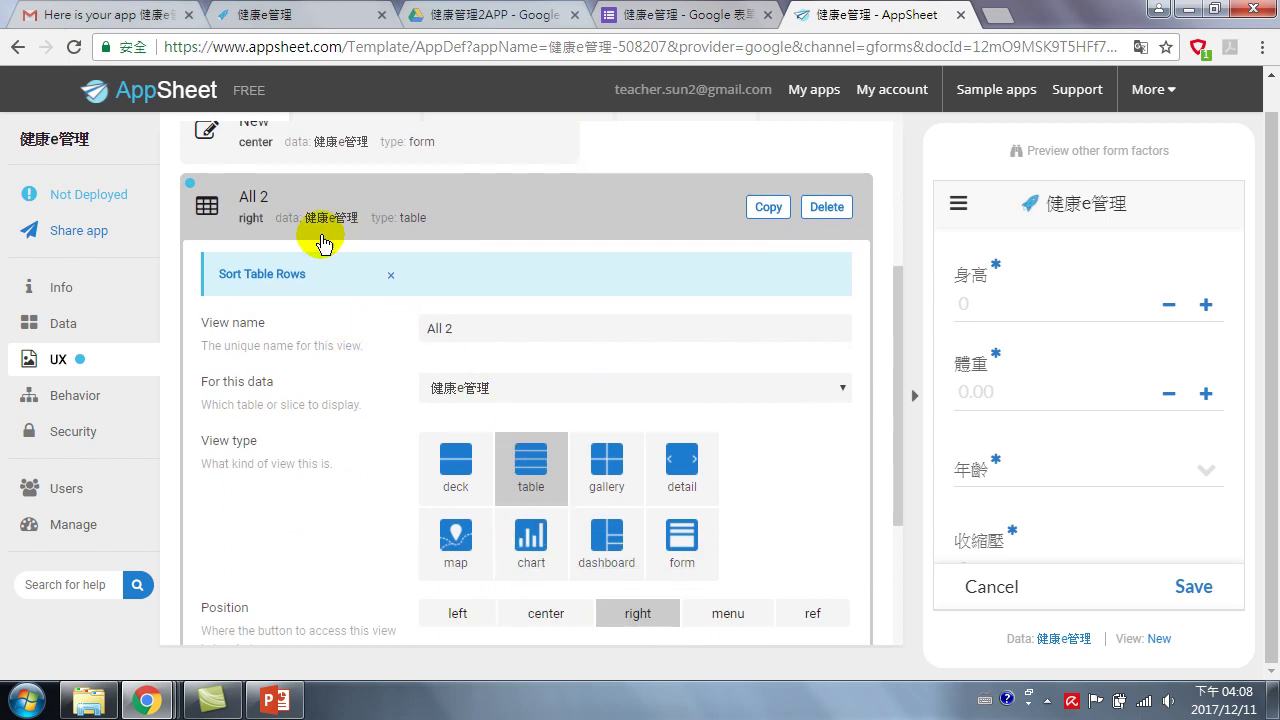
# Step: Change the All 2 view's type to chart and its position to center
pyautogui.click(535, 545)
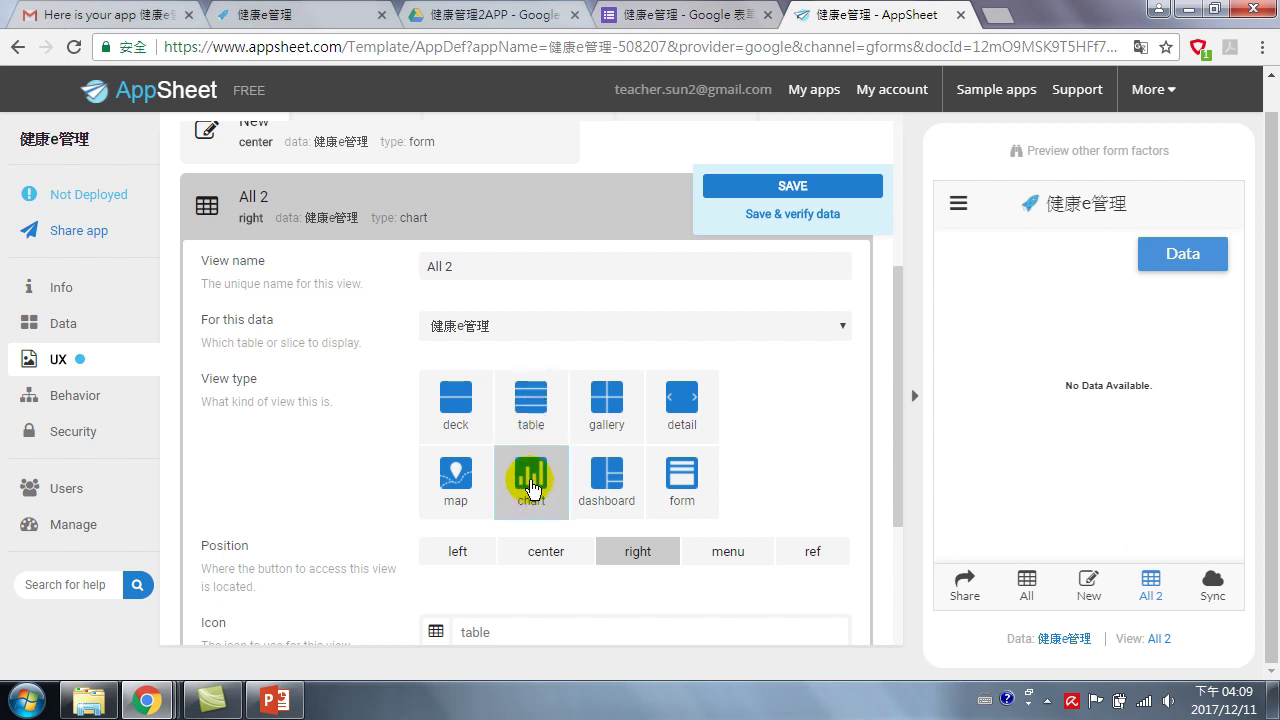
pyautogui.scroll(-2, 531, 488)
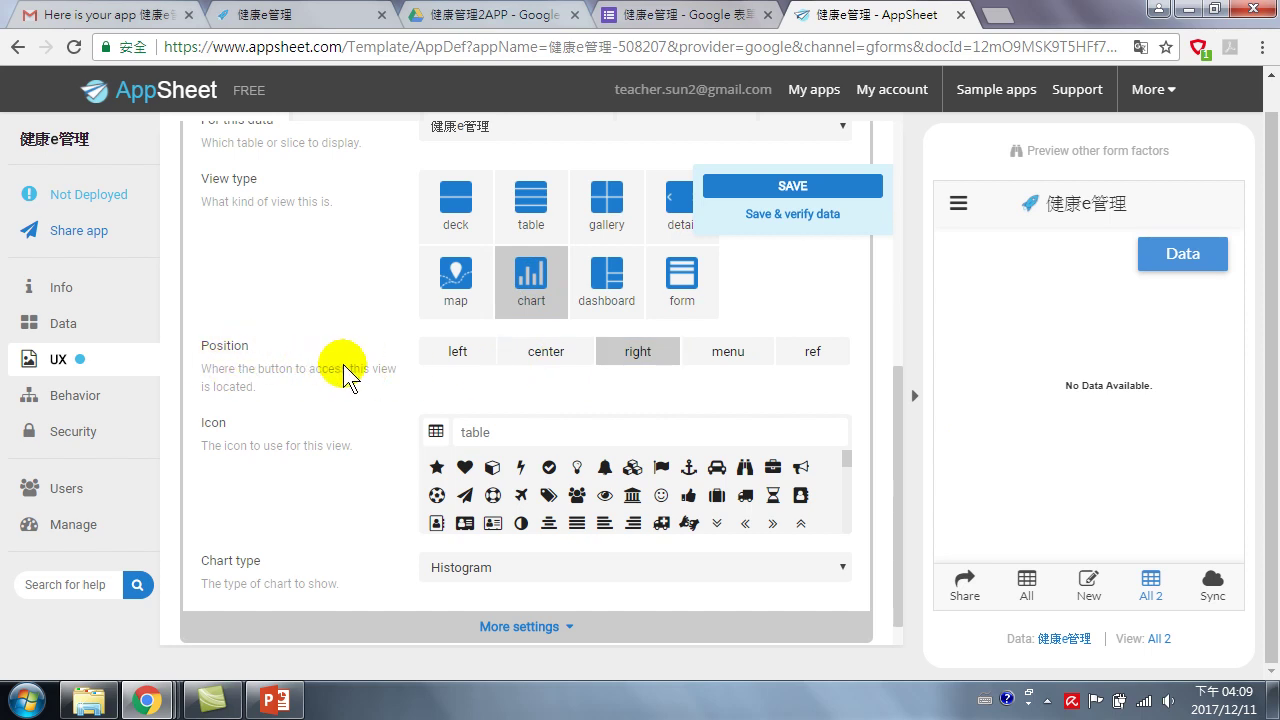
pyautogui.click(541, 357)
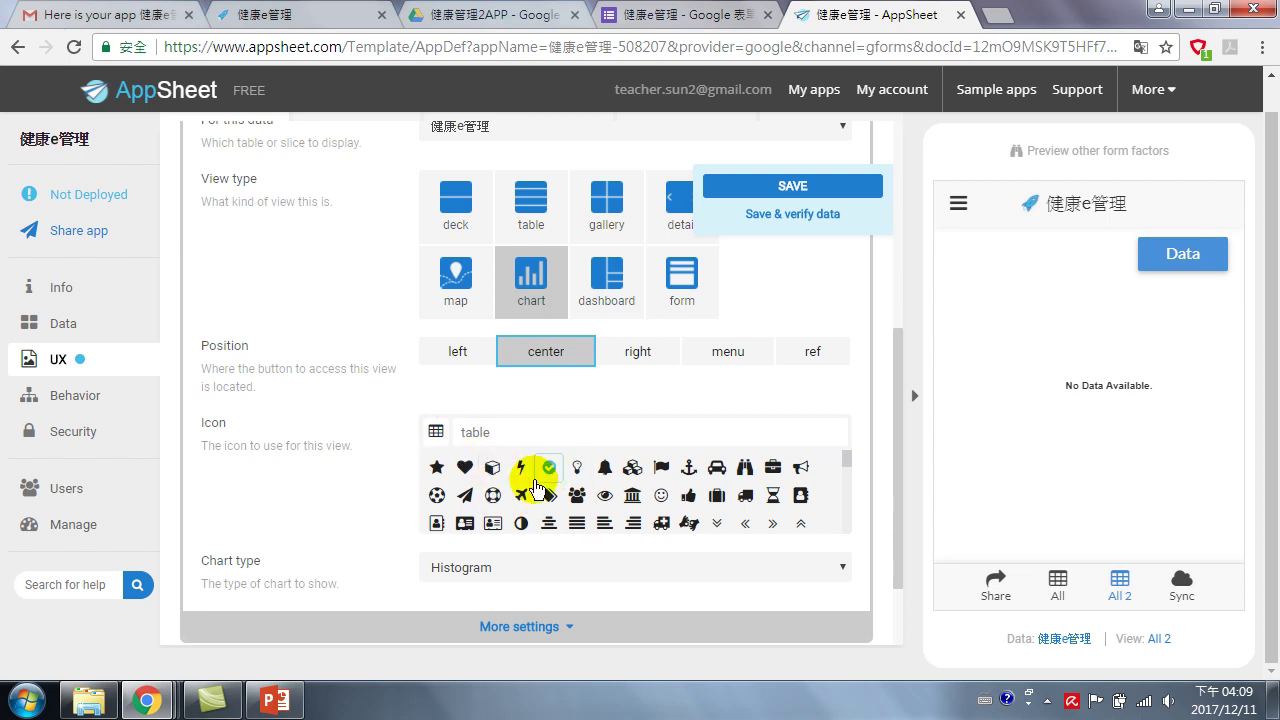
# Step: Set the All 2 view's icon to area-chart
pyautogui.click(493, 470)
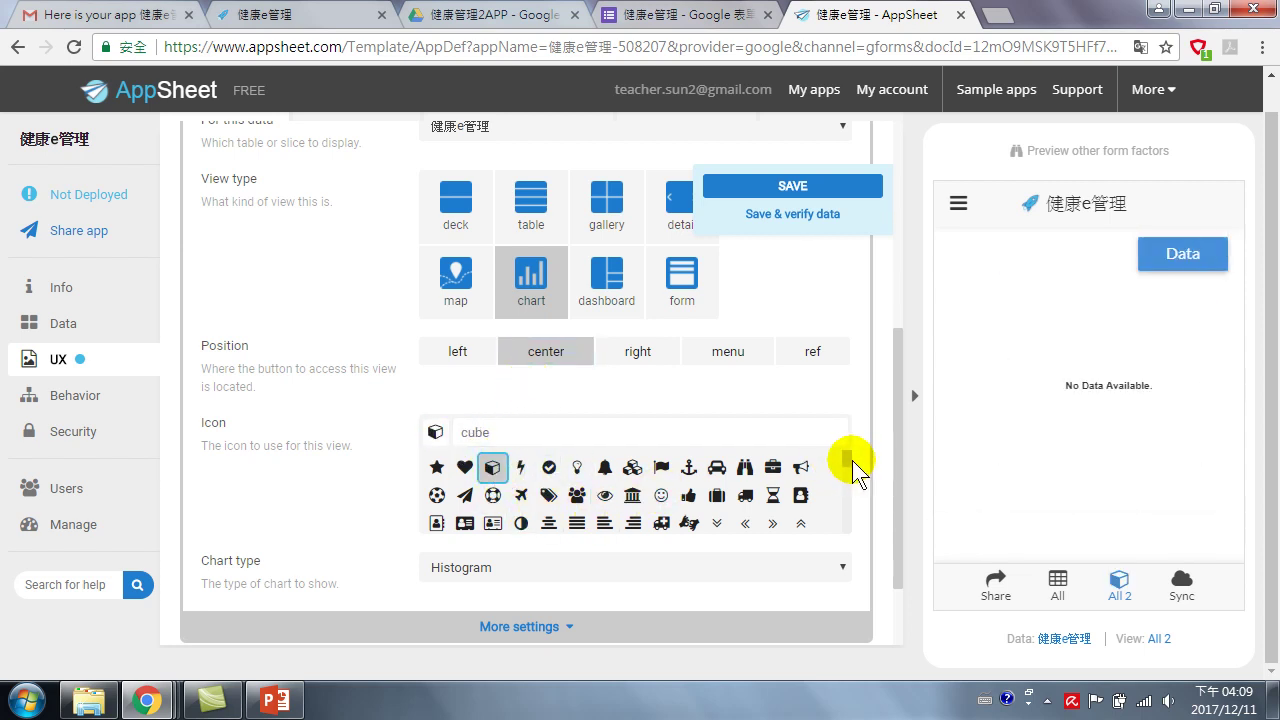
pyautogui.moveTo(851, 459); pyautogui.dragTo(849, 465)
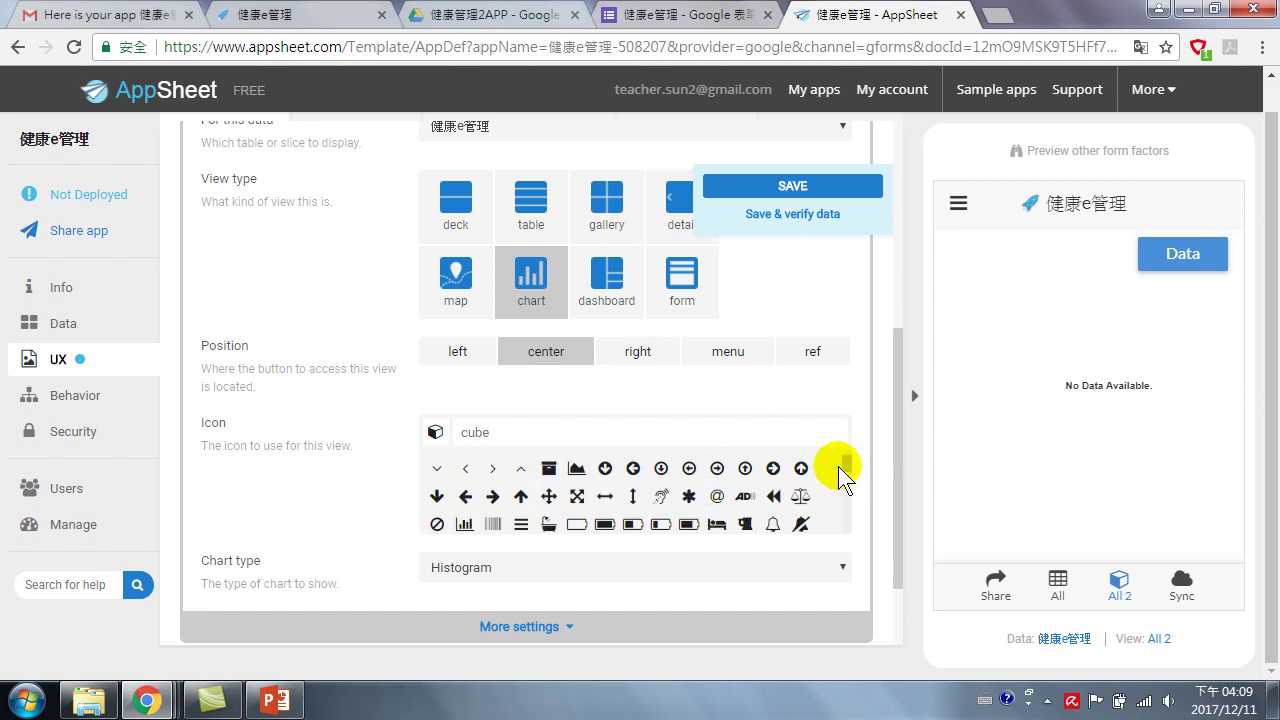
pyautogui.click(576, 468)
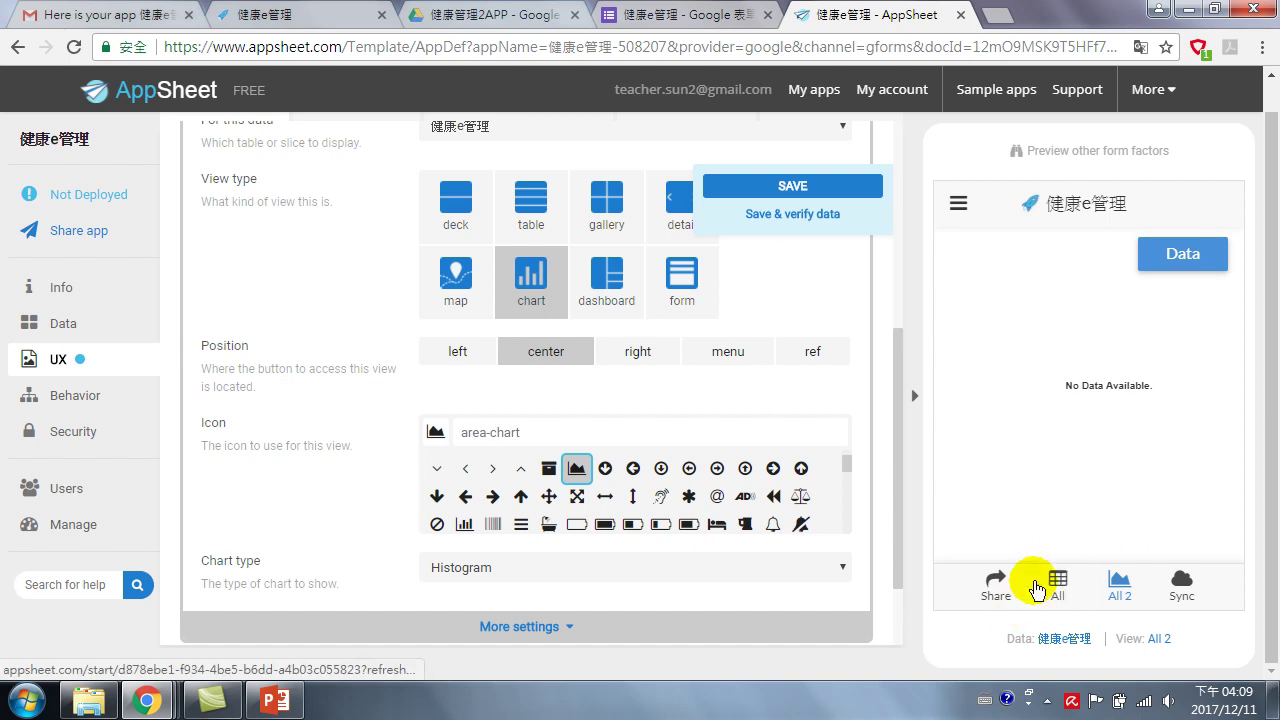
# Step: Expand the All 2 chart view's additional settings, add a chart column and set it to 身高
pyautogui.click(1121, 588)
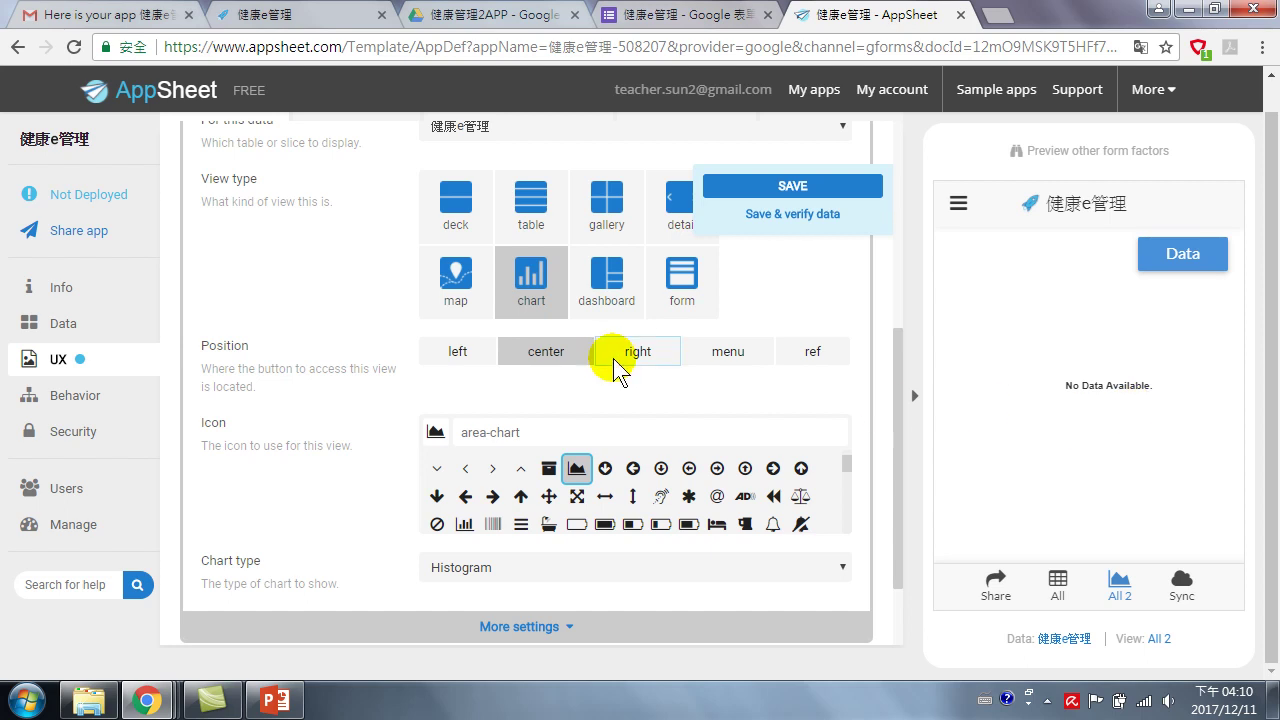
pyautogui.scroll(-3, 595, 460)
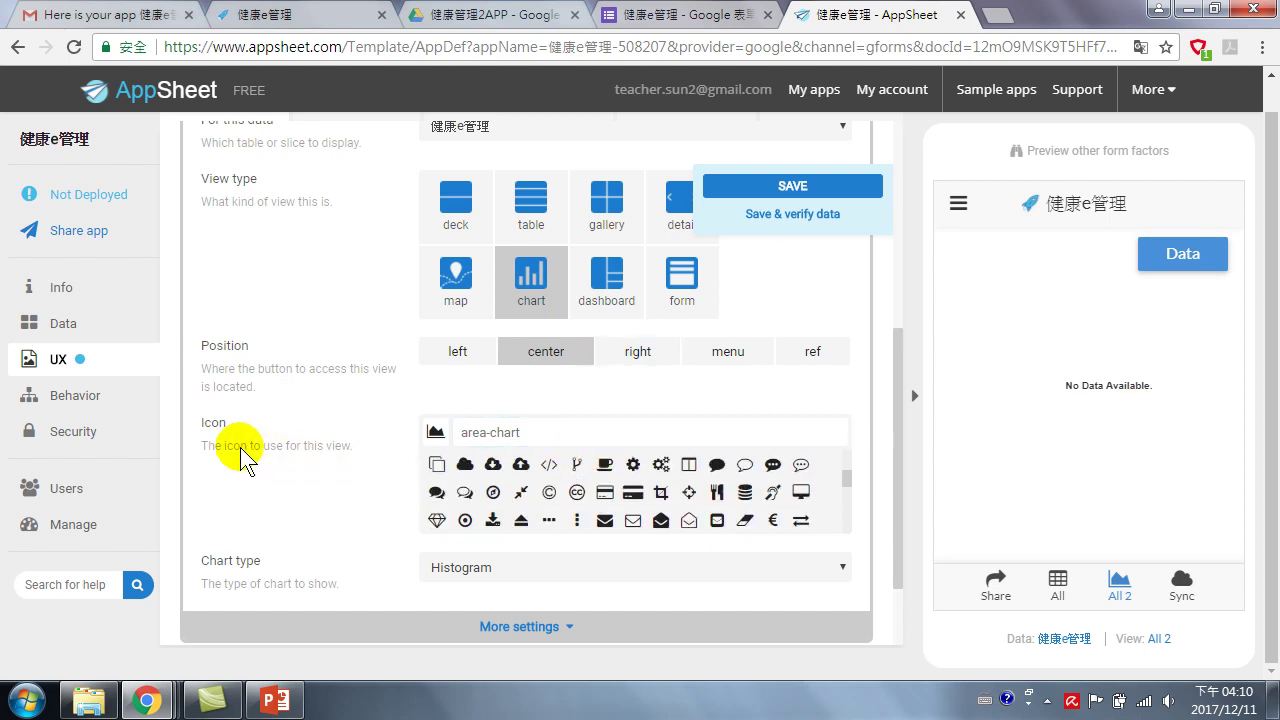
pyautogui.scroll(-2, 898, 420)
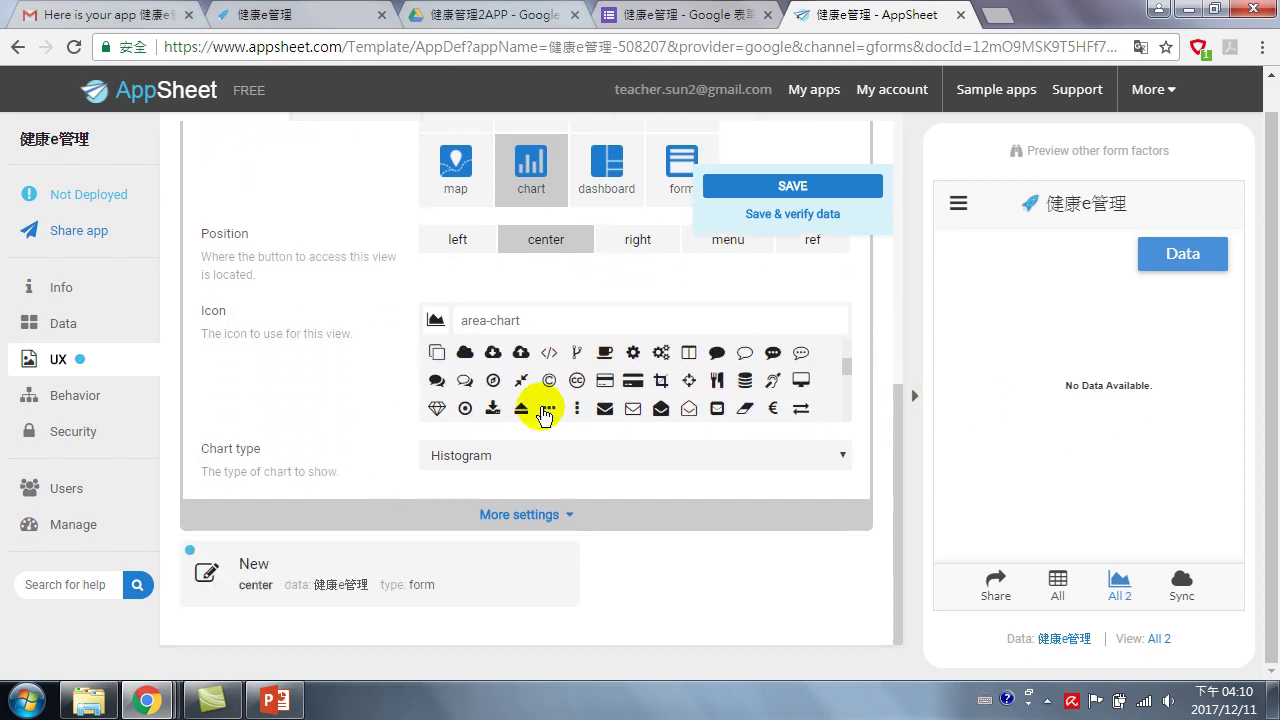
pyautogui.click(528, 518)
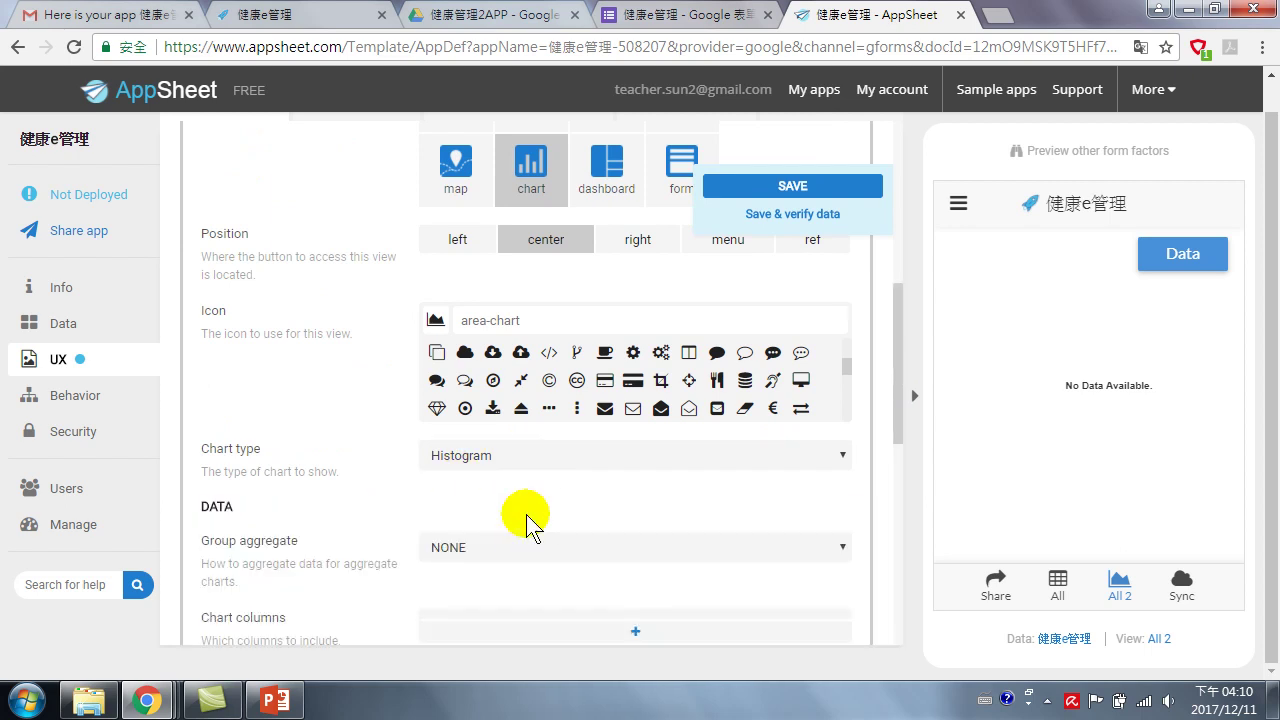
pyautogui.scroll(-3, 553, 472)
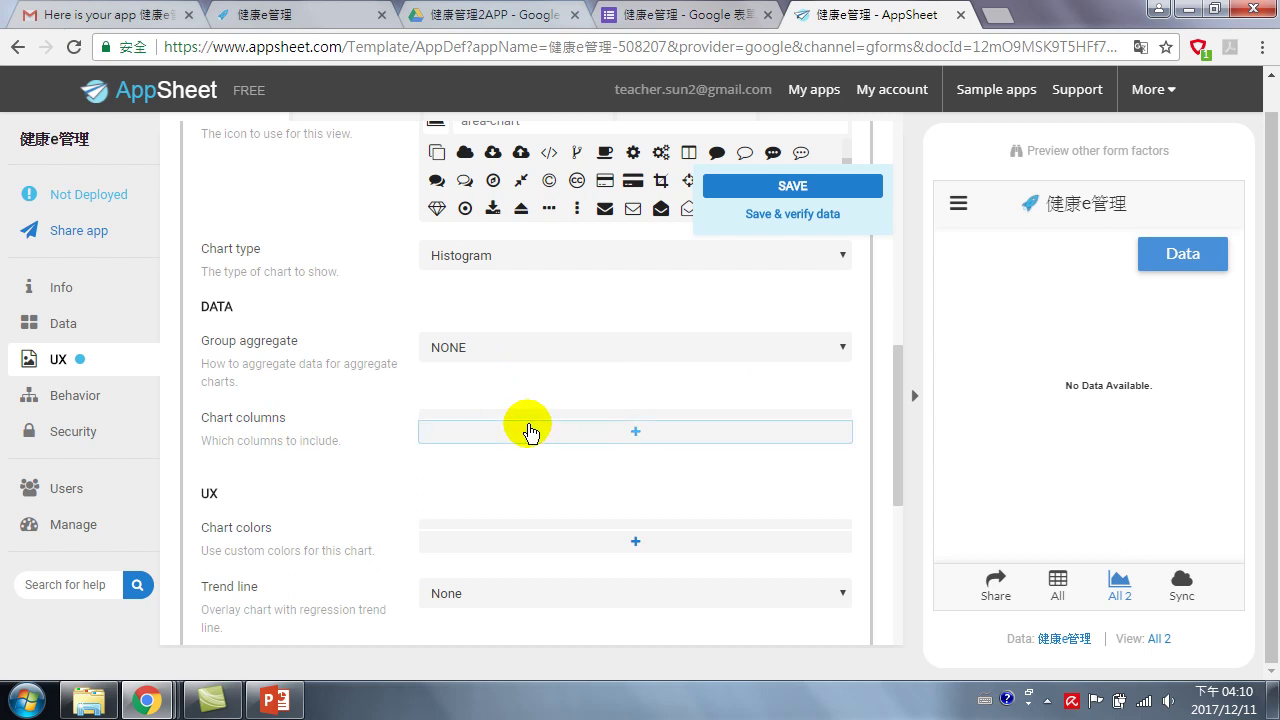
pyautogui.click(594, 430)
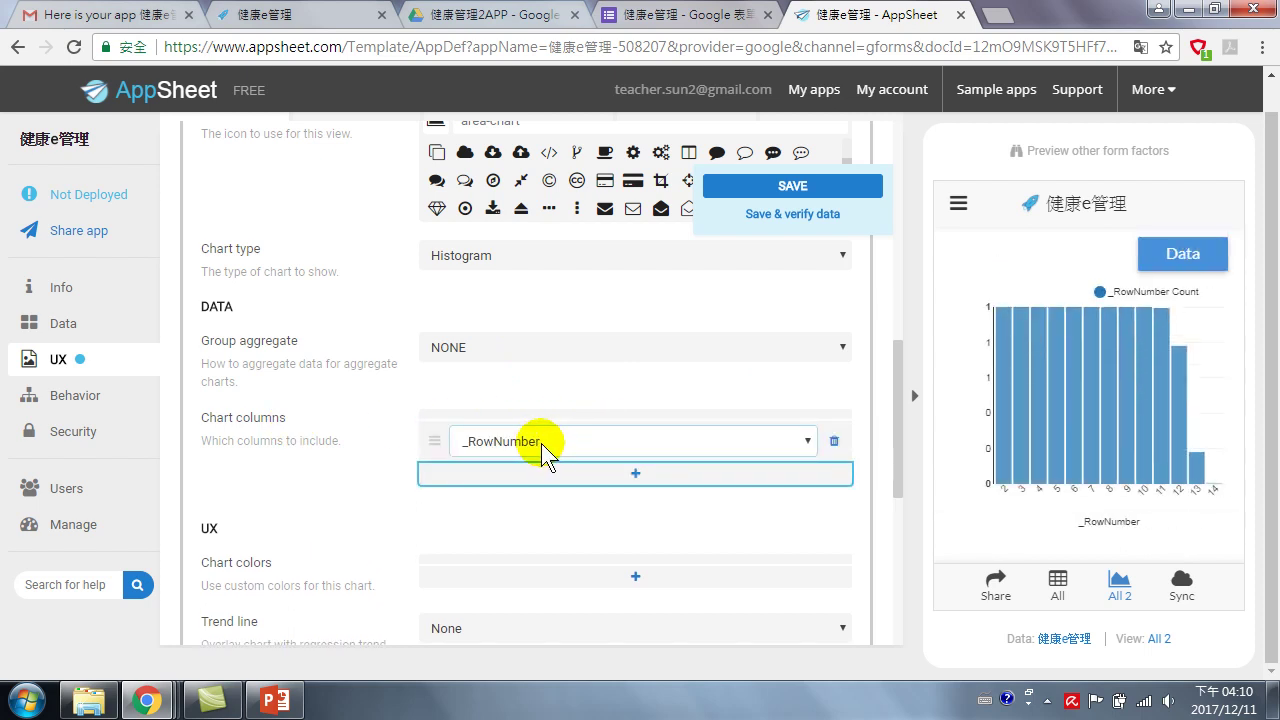
pyautogui.click(581, 441)
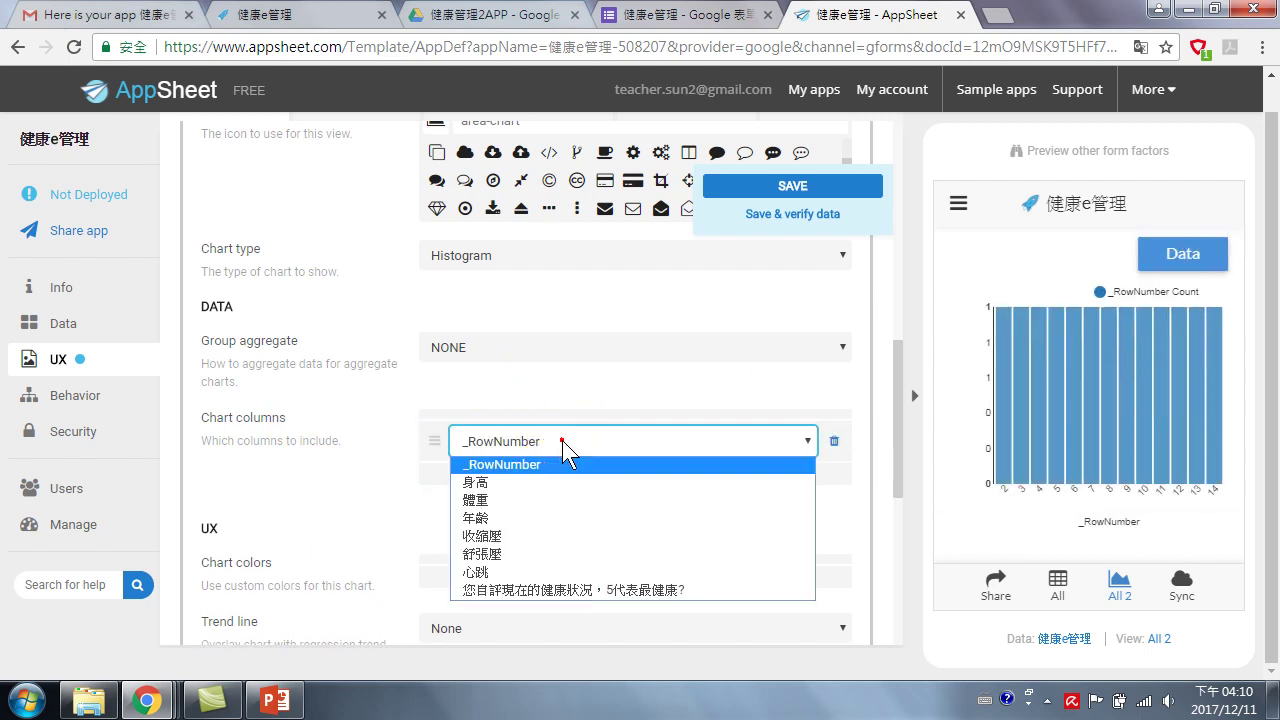
pyautogui.click(494, 484)
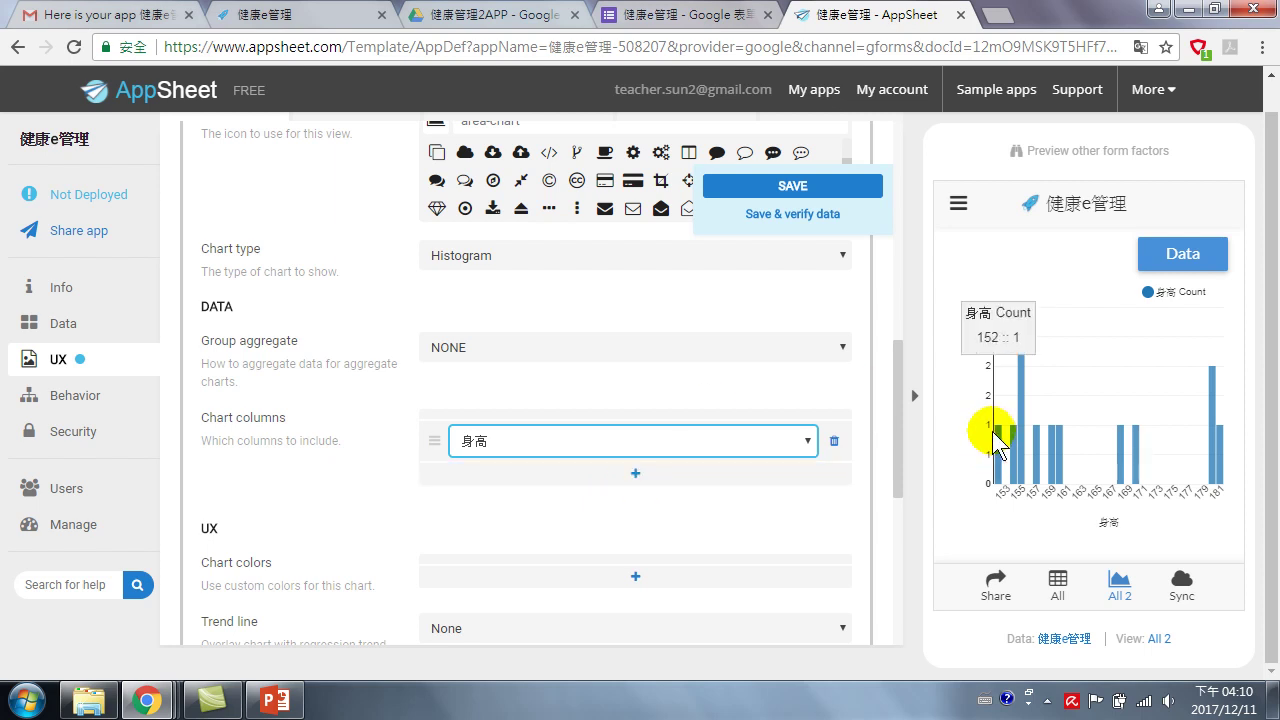
pyautogui.moveTo(1022, 373)
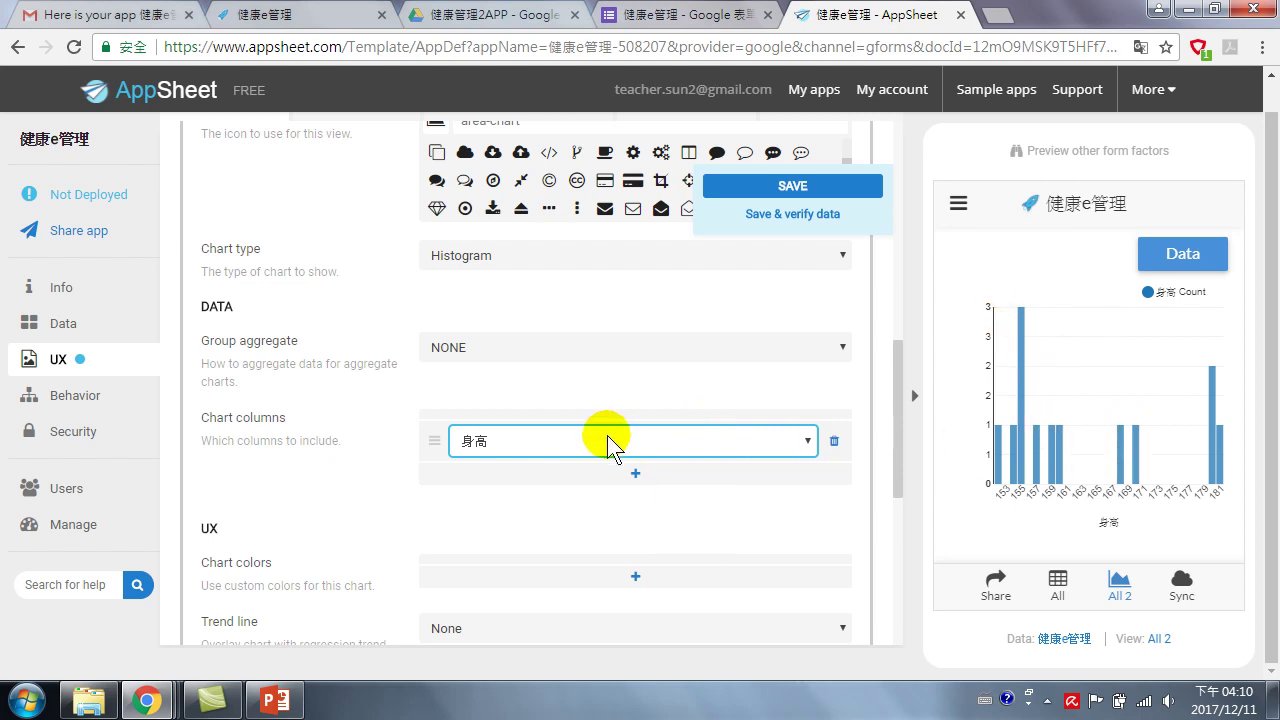
pyautogui.moveTo(1026, 405)
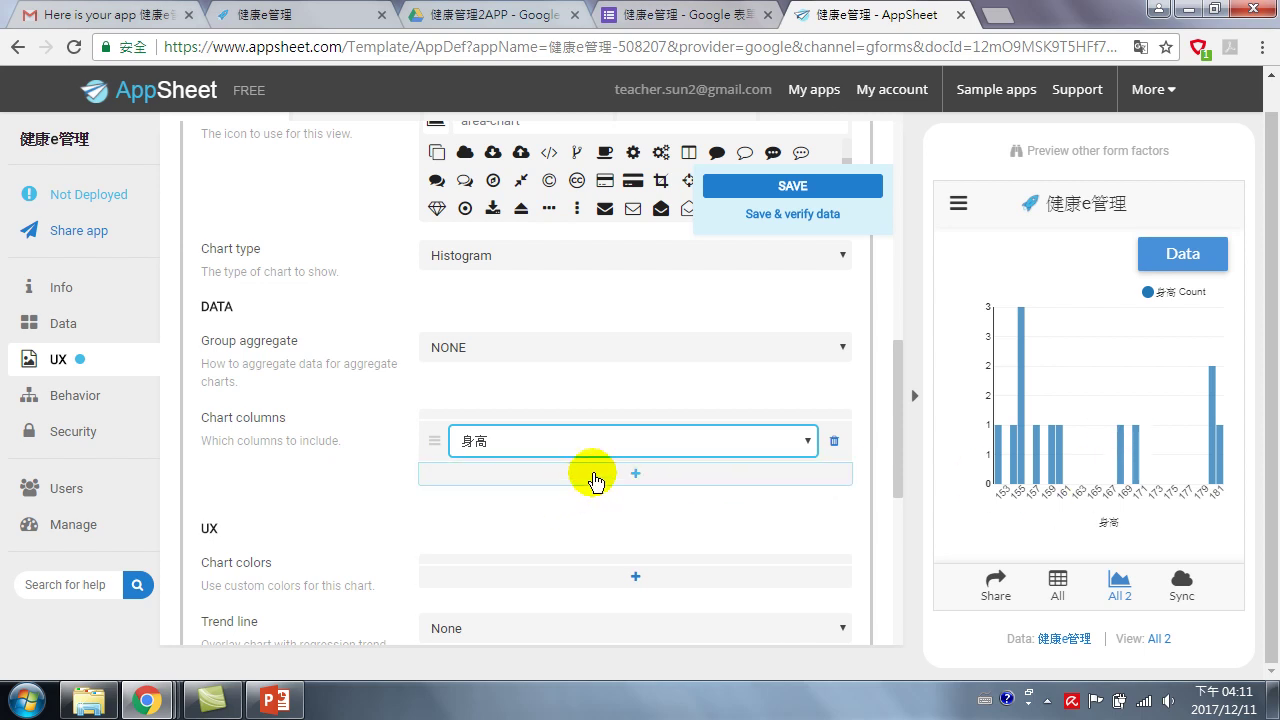
# Step: Try adding 體重 as a second column of the All 2 chart
pyautogui.click(700, 440)
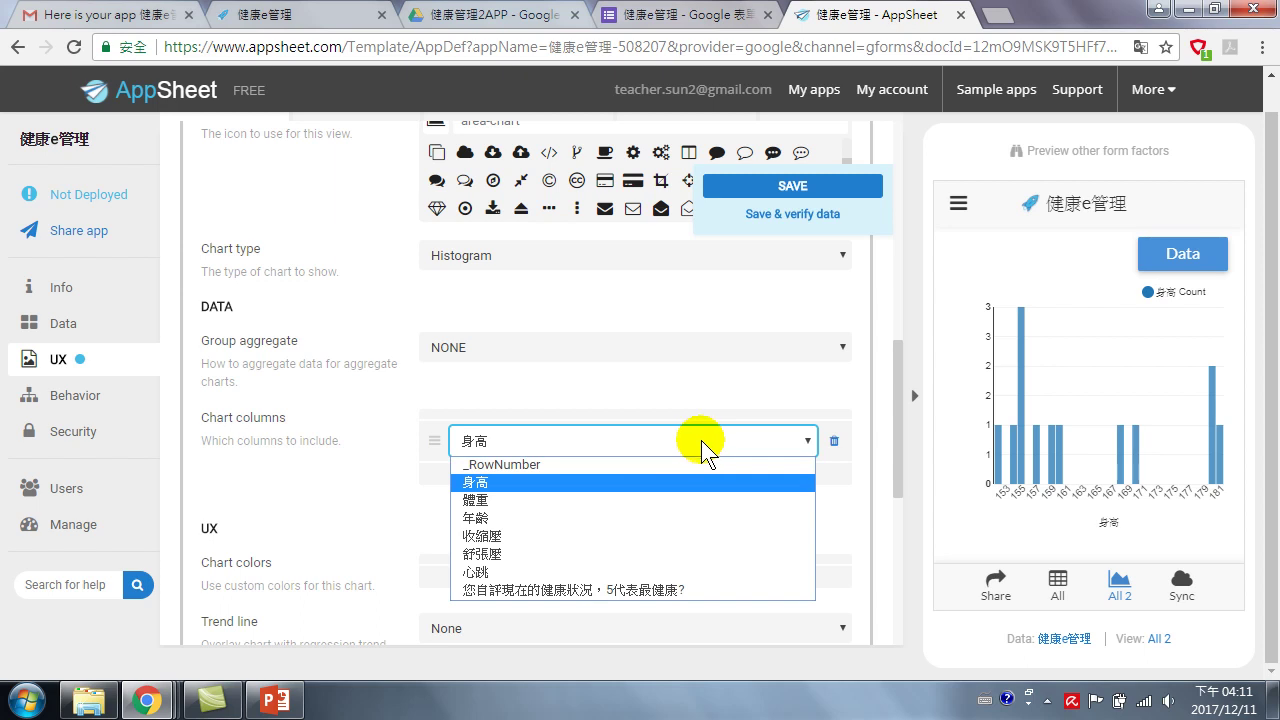
pyautogui.click(379, 491)
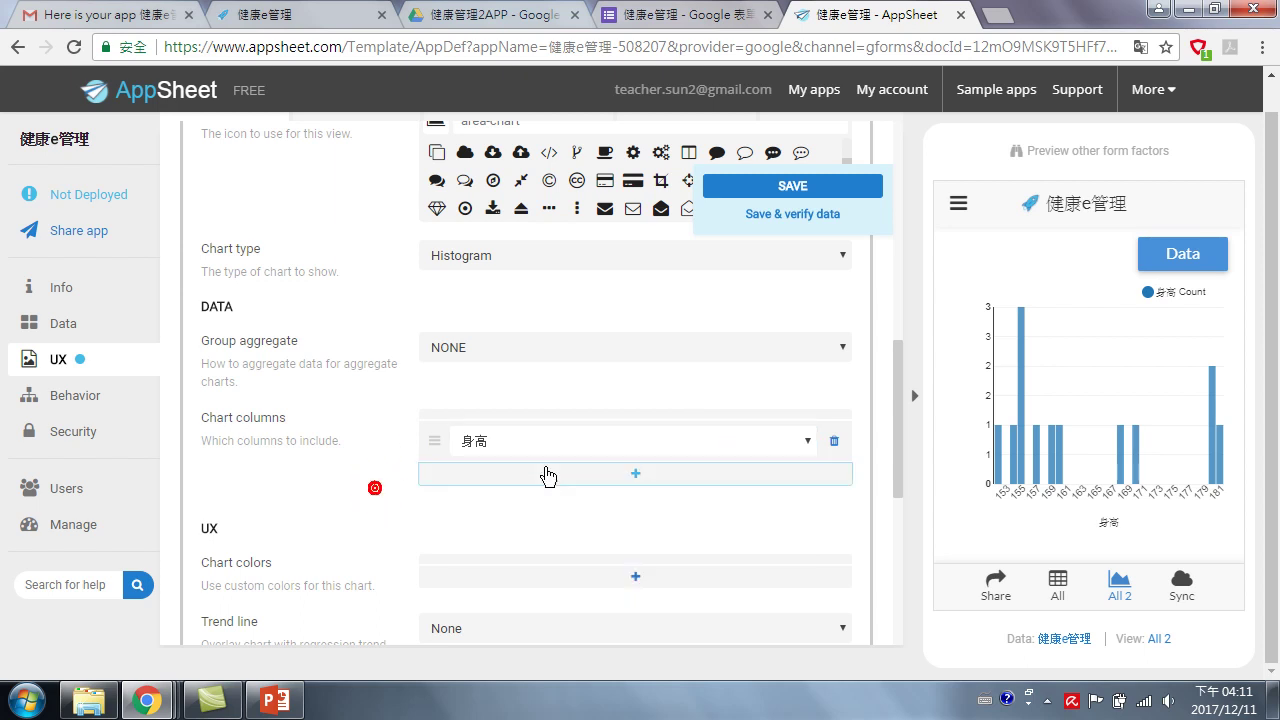
pyautogui.click(634, 477)
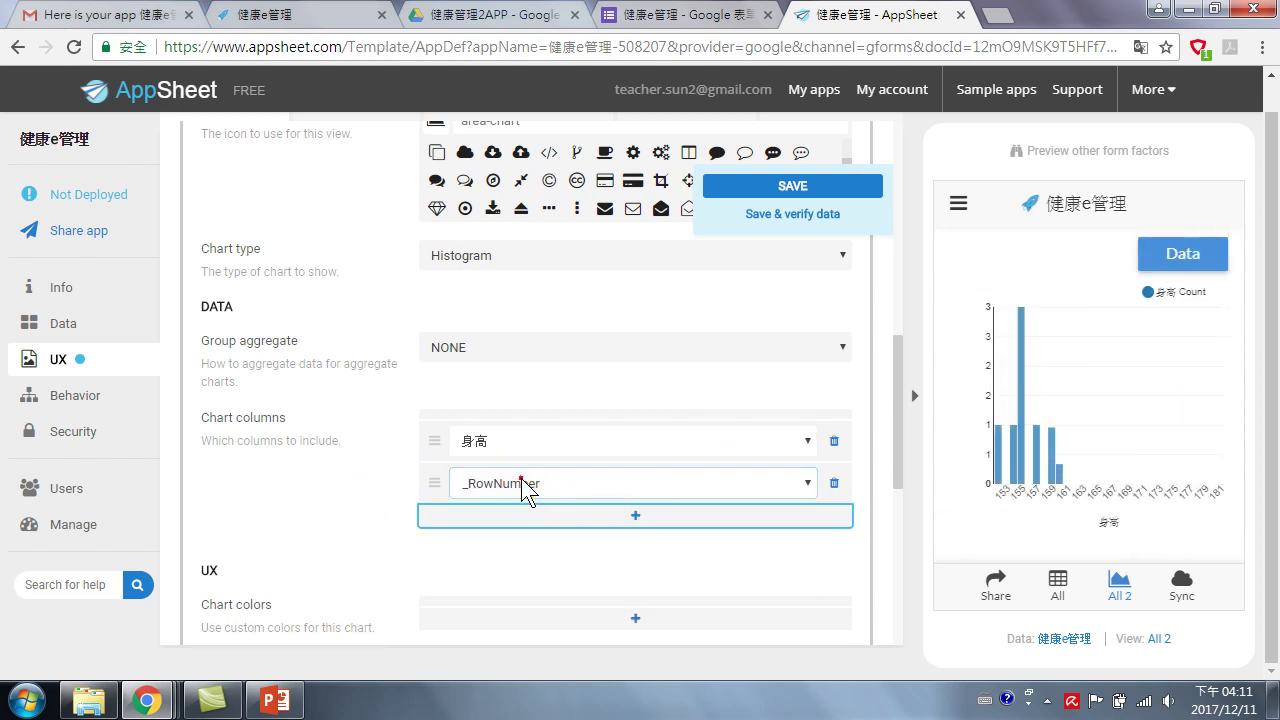
pyautogui.click(522, 482)
pyautogui.click(488, 542)
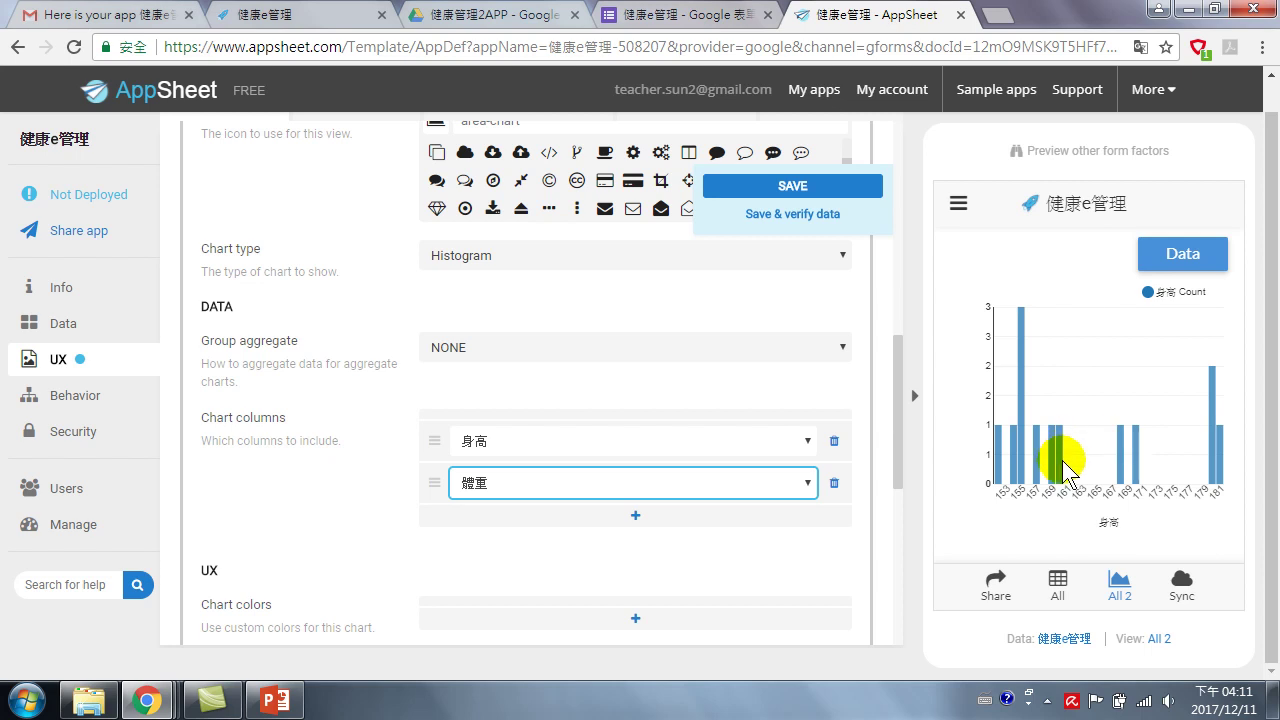
pyautogui.moveTo(999, 462)
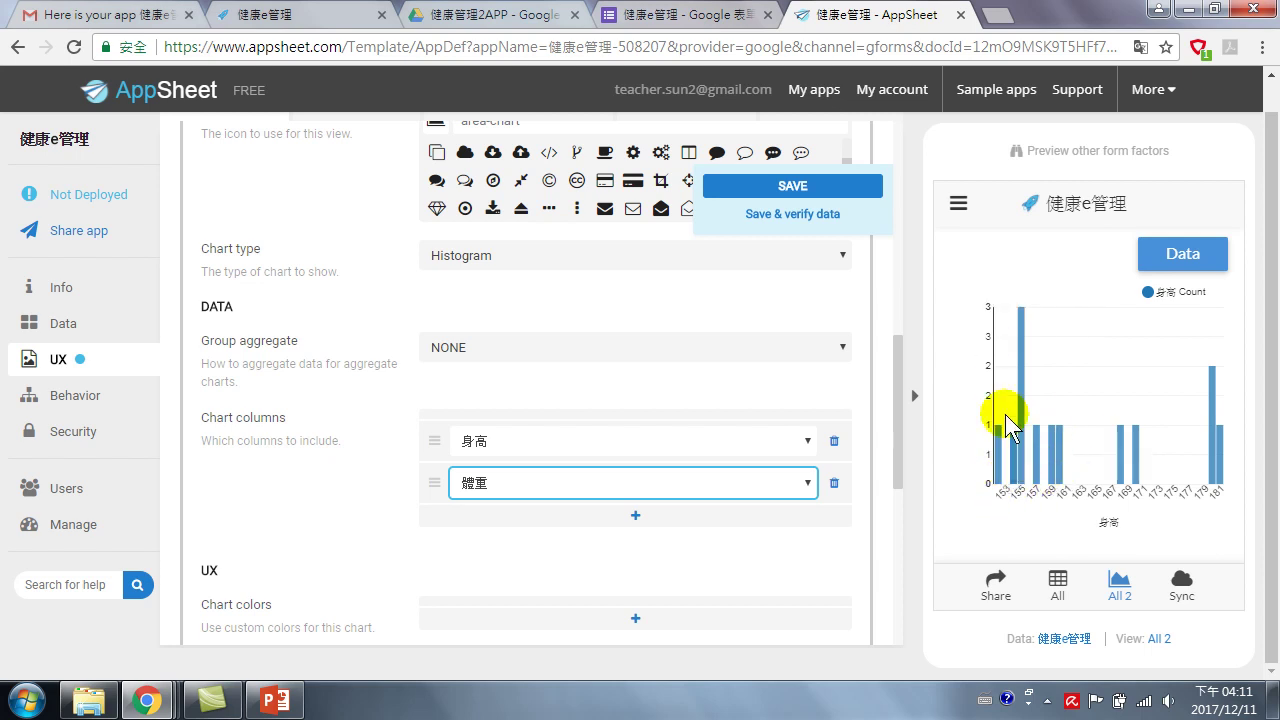
# Step: Change the first chart column of the All 2 view to 收縮壓
pyautogui.click(551, 478)
pyautogui.click(548, 479)
pyautogui.click(531, 447)
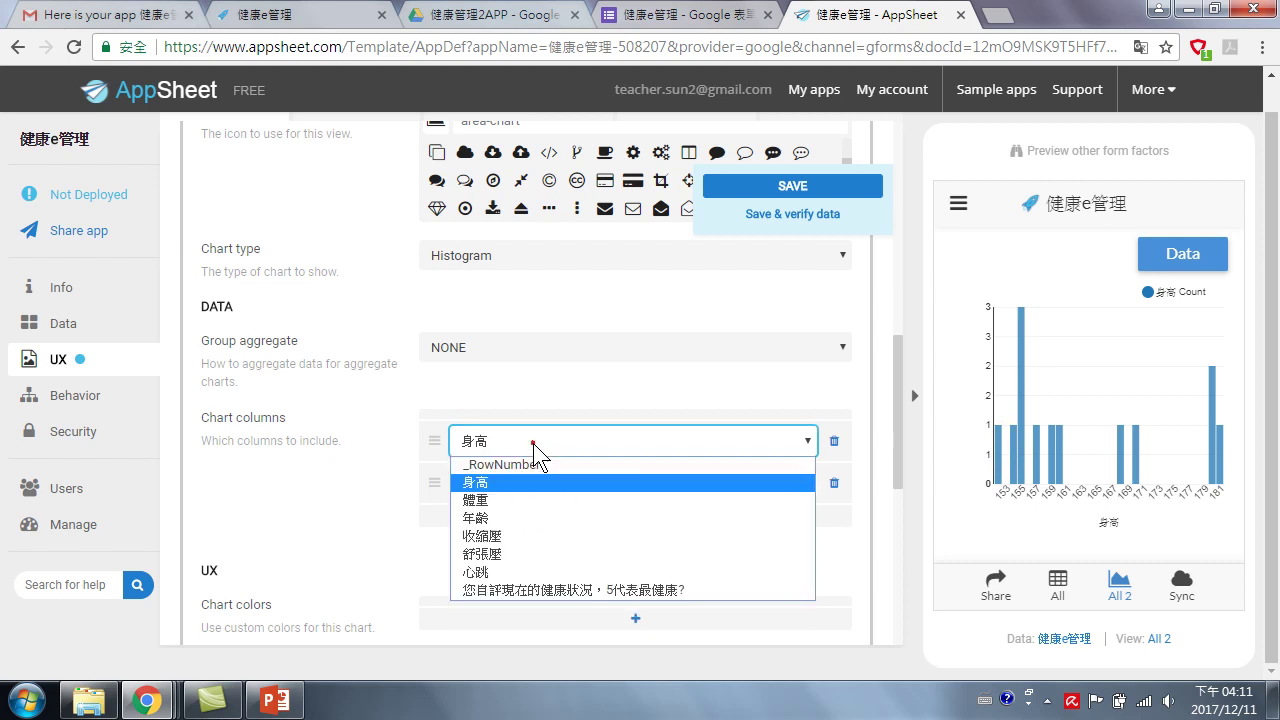
pyautogui.click(496, 534)
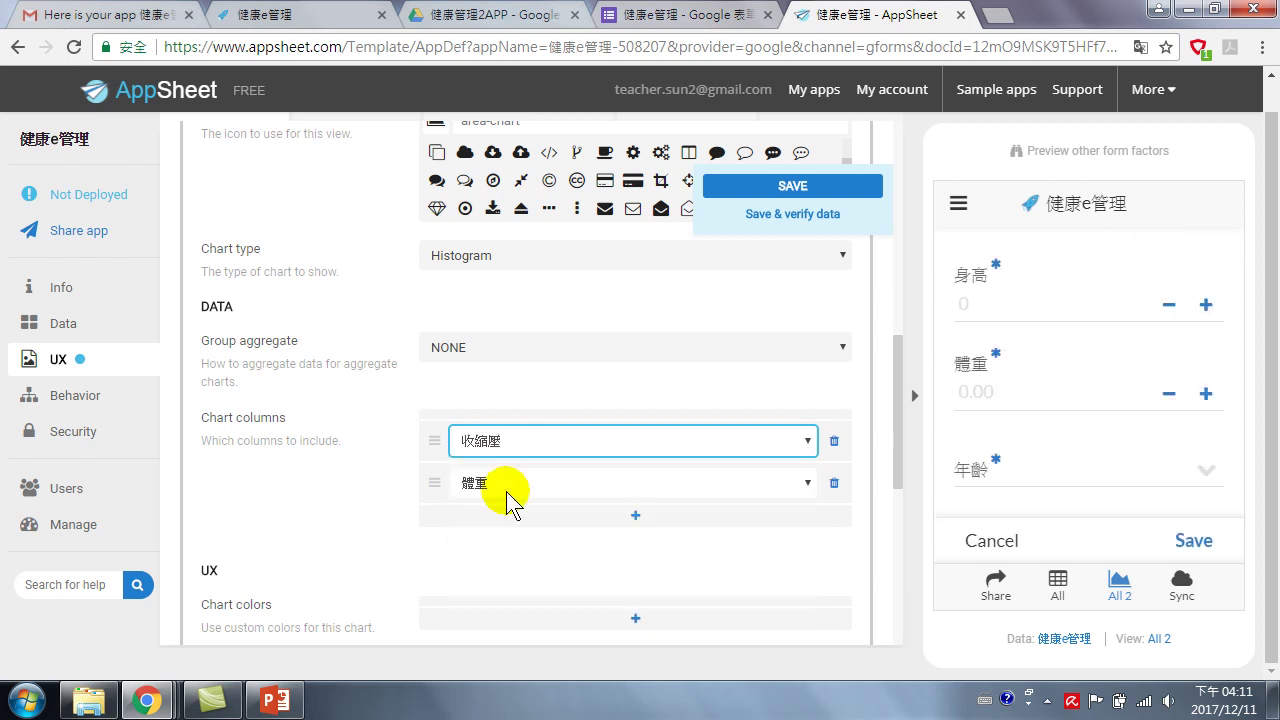
# Step: Try 舒張壓 as the second chart column, and delete that second column
pyautogui.click(499, 484)
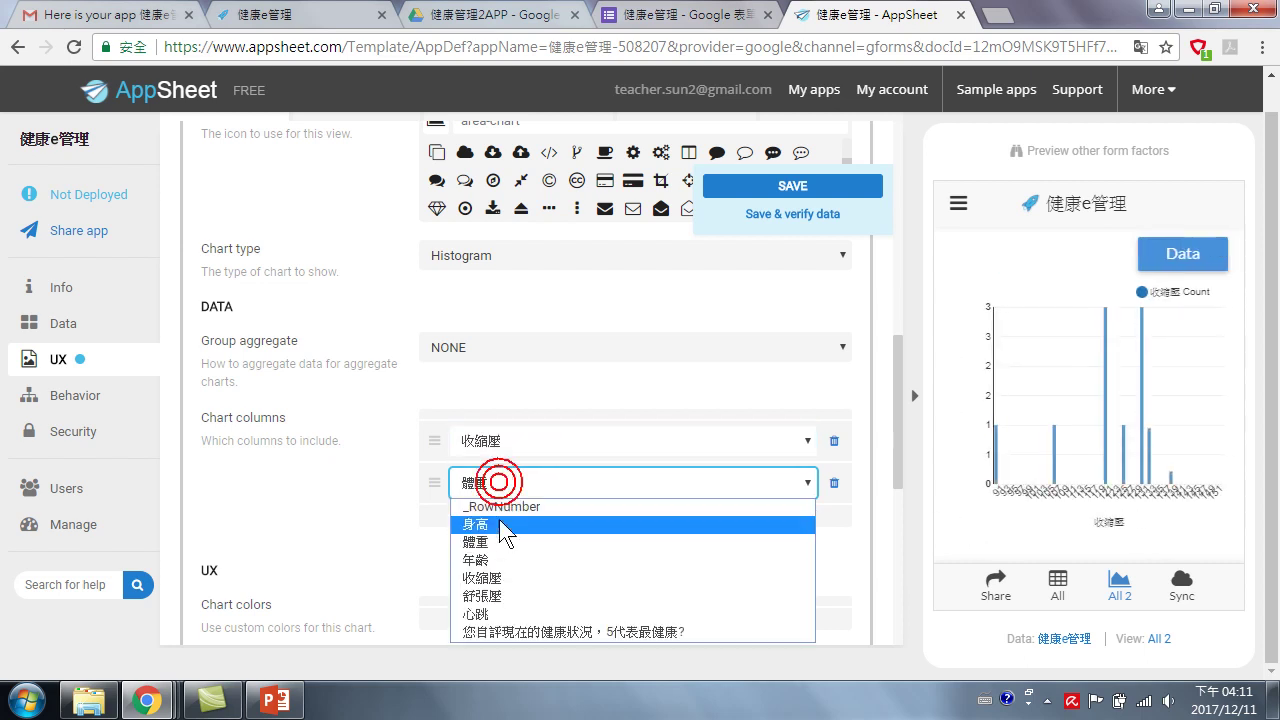
pyautogui.click(497, 594)
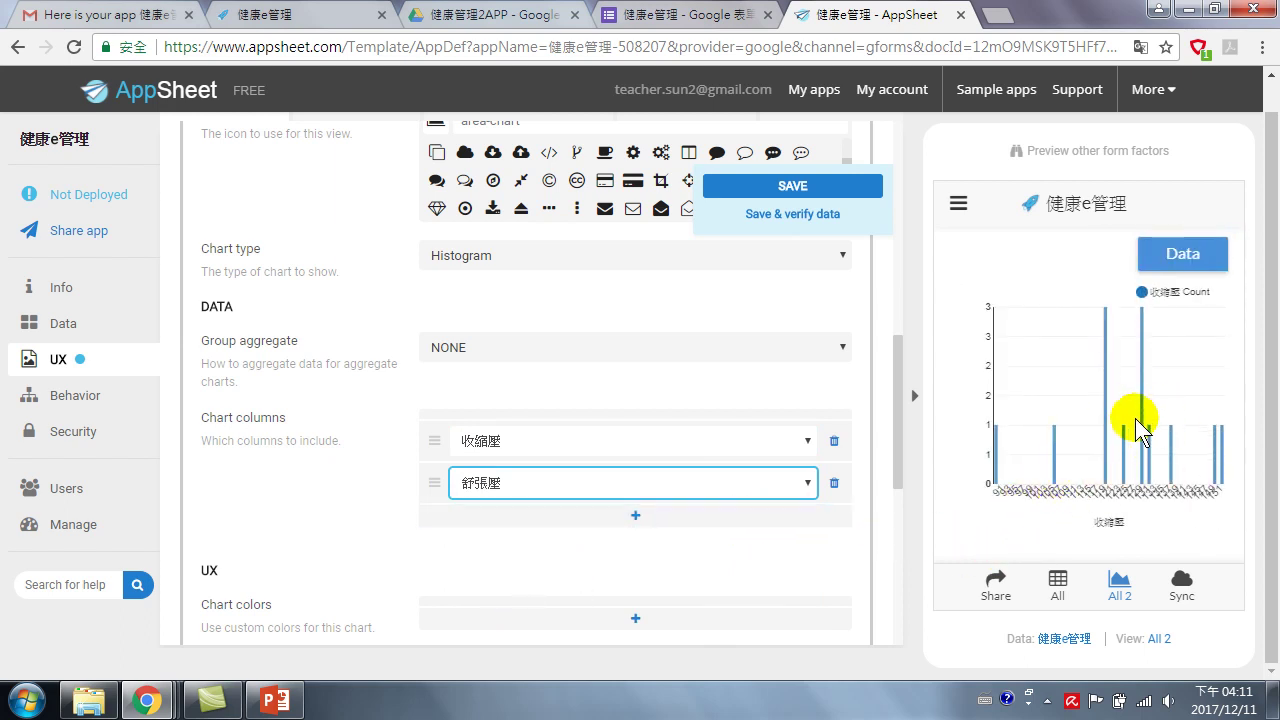
pyautogui.click(834, 486)
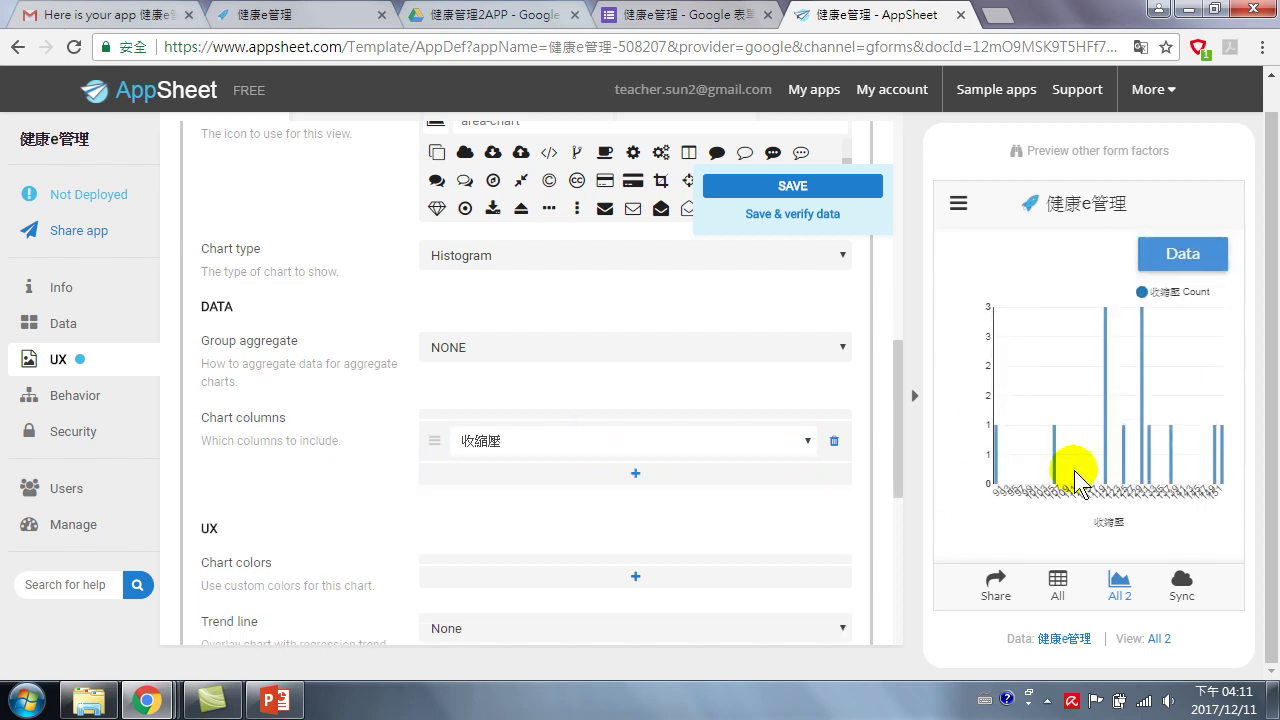
pyautogui.moveTo(1110, 478)
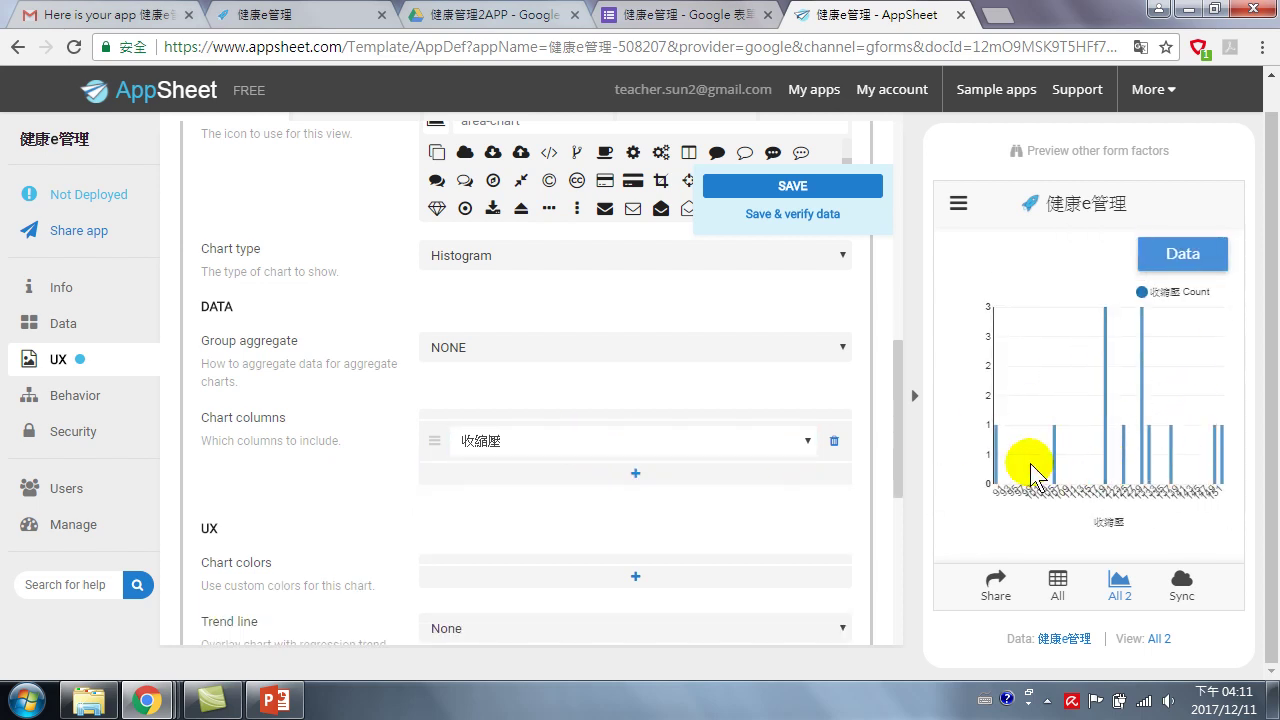
# Step: Review the All 2 view's remaining chart and display settings and save the app
pyautogui.scroll(-3, 616, 483)
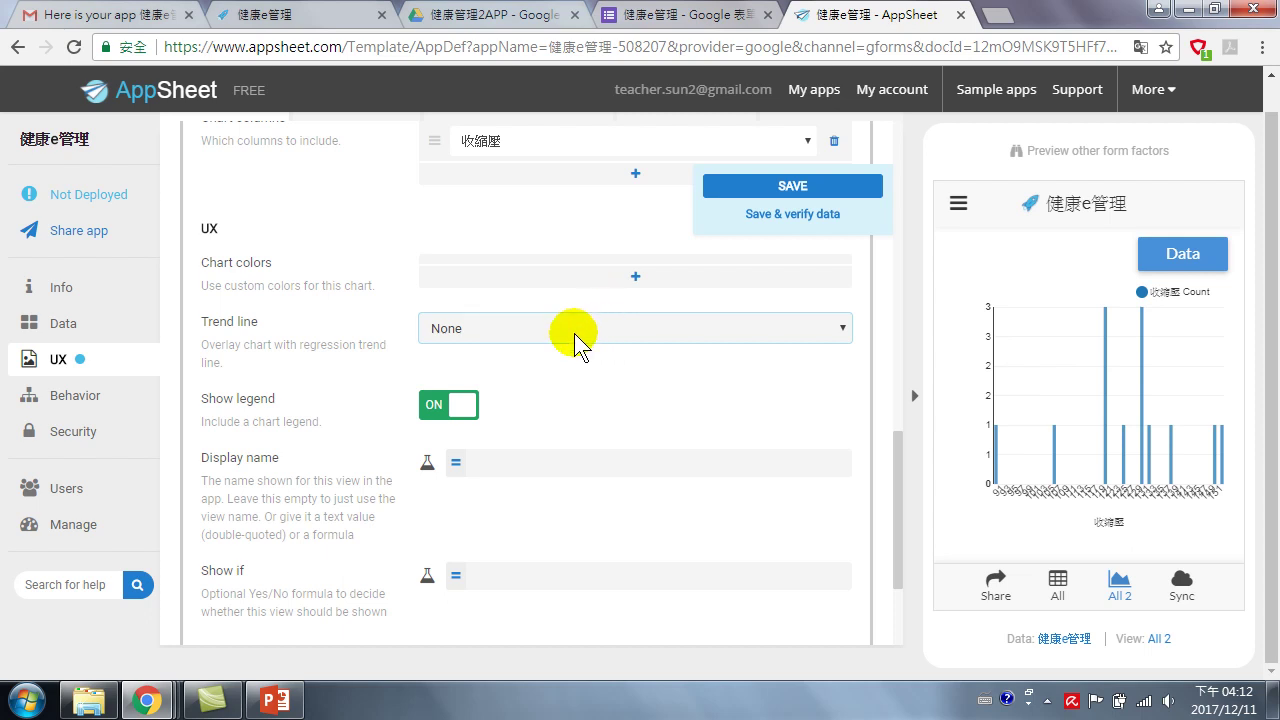
pyautogui.scroll(4, 545, 400)
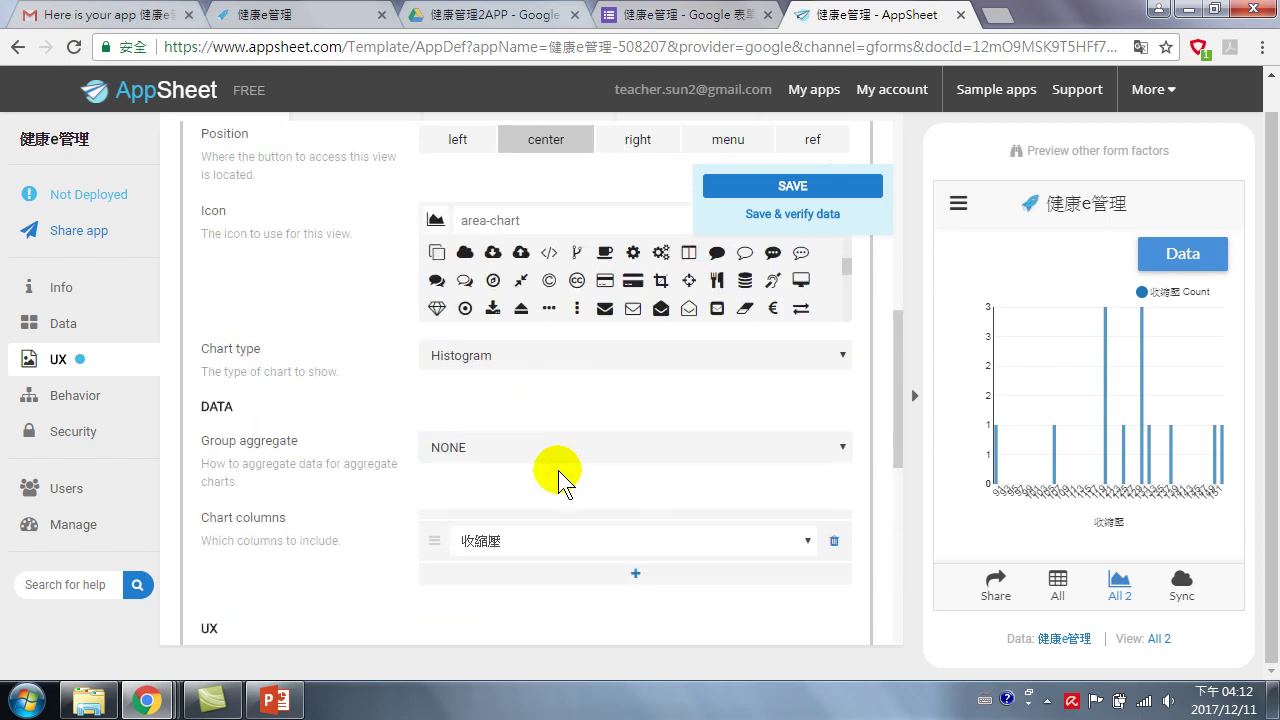
pyautogui.click(540, 540)
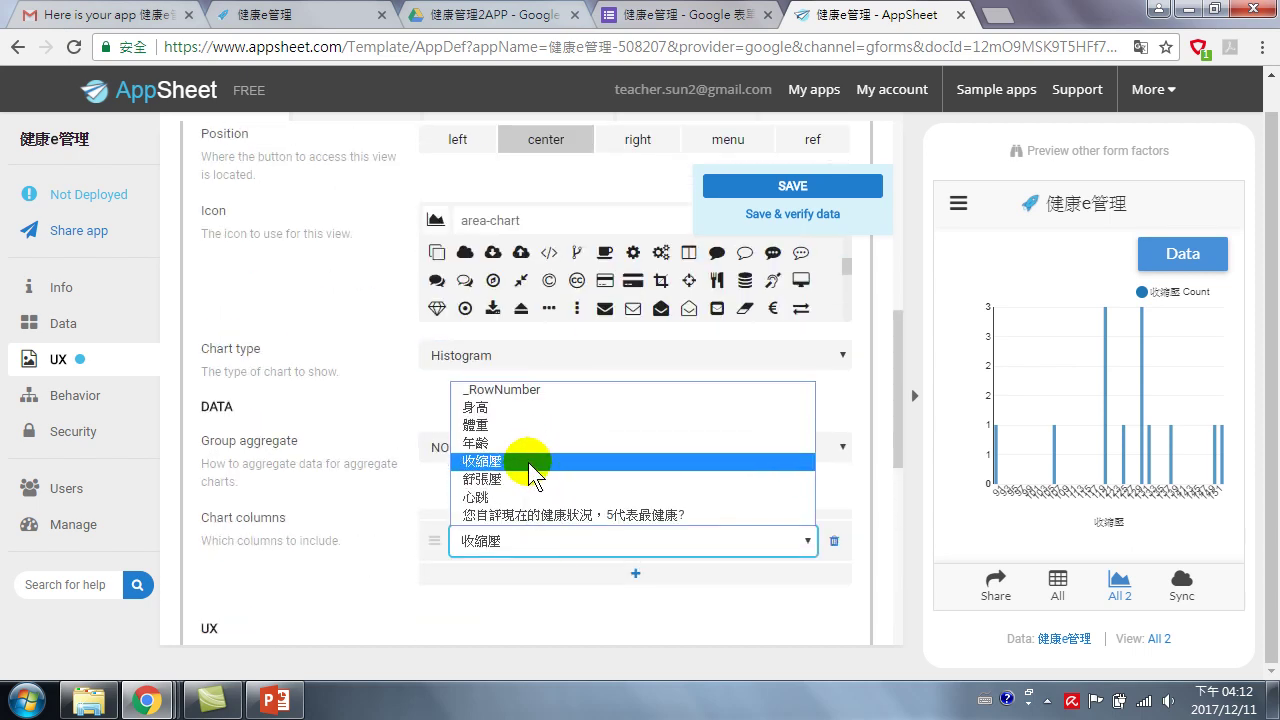
pyautogui.click(386, 425)
pyautogui.scroll(-2, 475, 500)
pyautogui.scroll(-4, 476, 503)
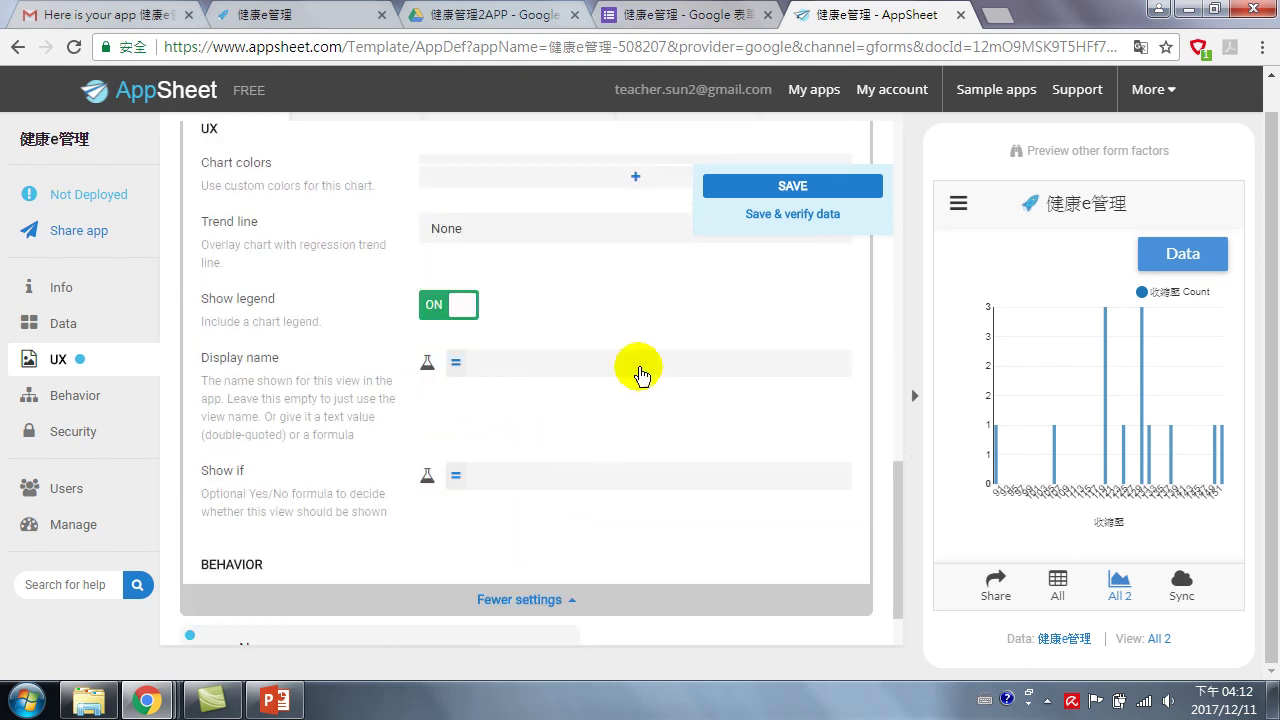
pyautogui.click(795, 188)
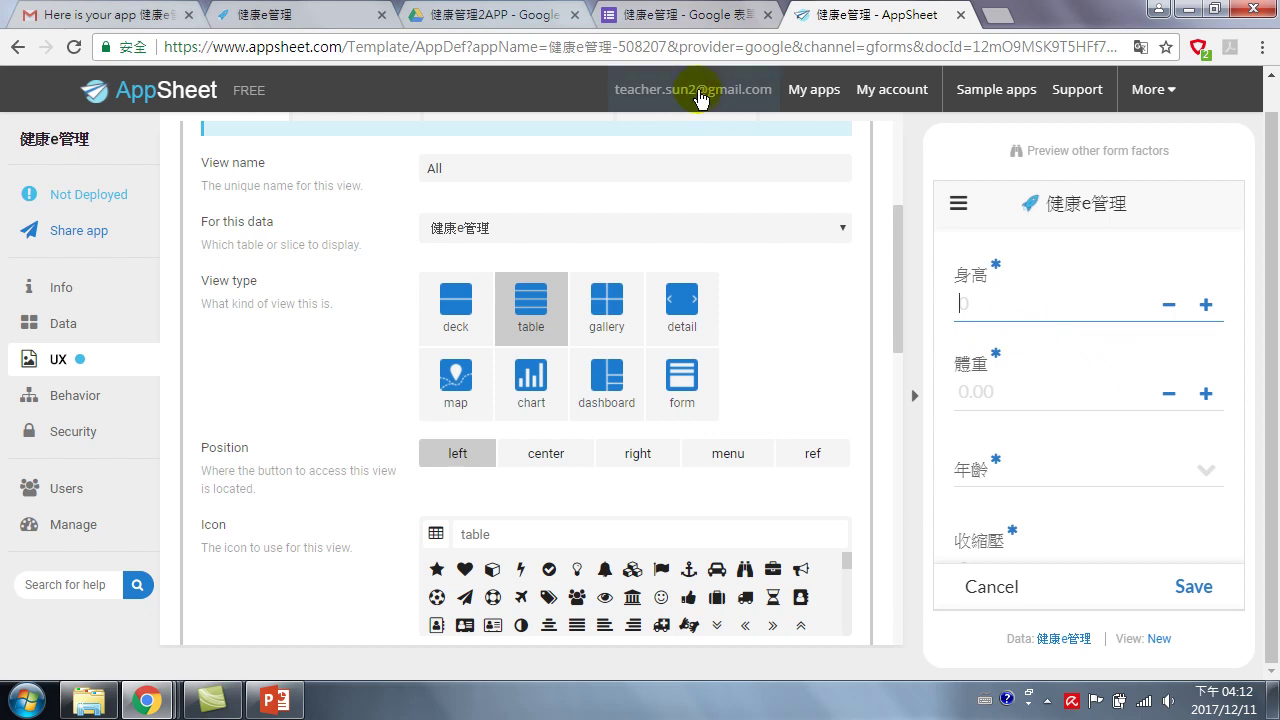
# Step: Switch to the running 健康e管理 app and start a new record with 身高 178 and 體重 78
pyautogui.click(290, 20)
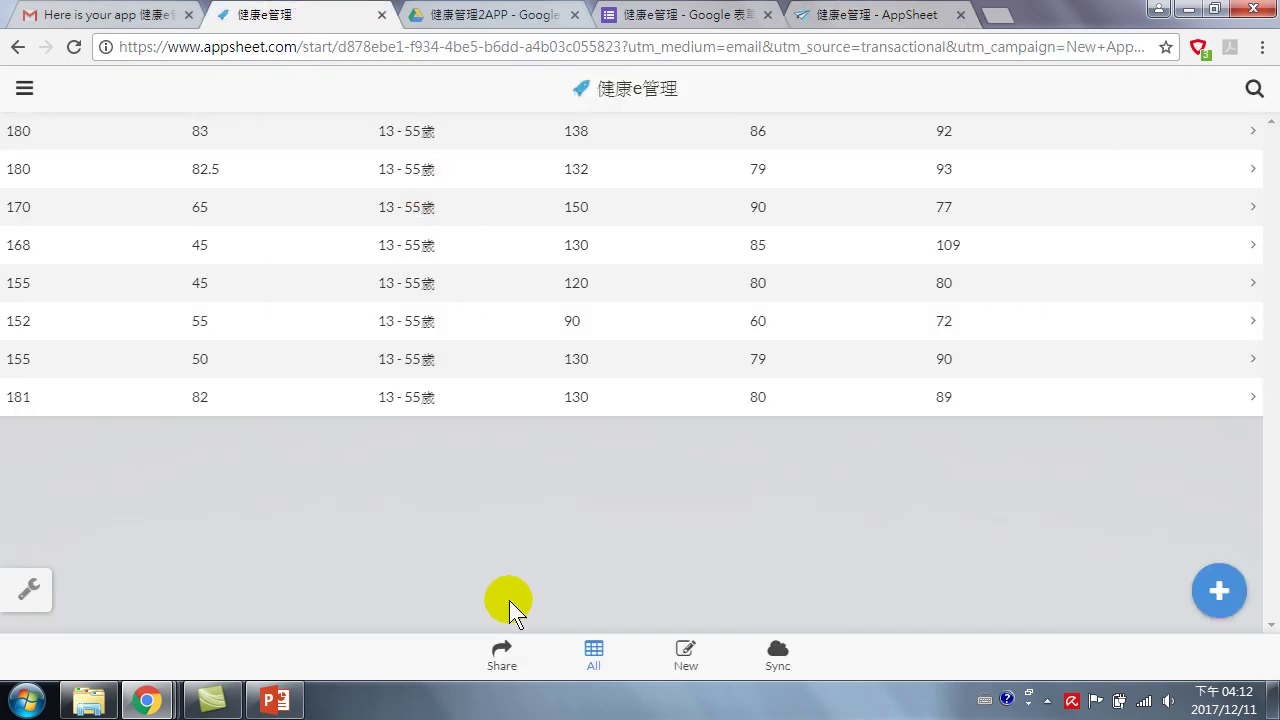
pyautogui.click(688, 655)
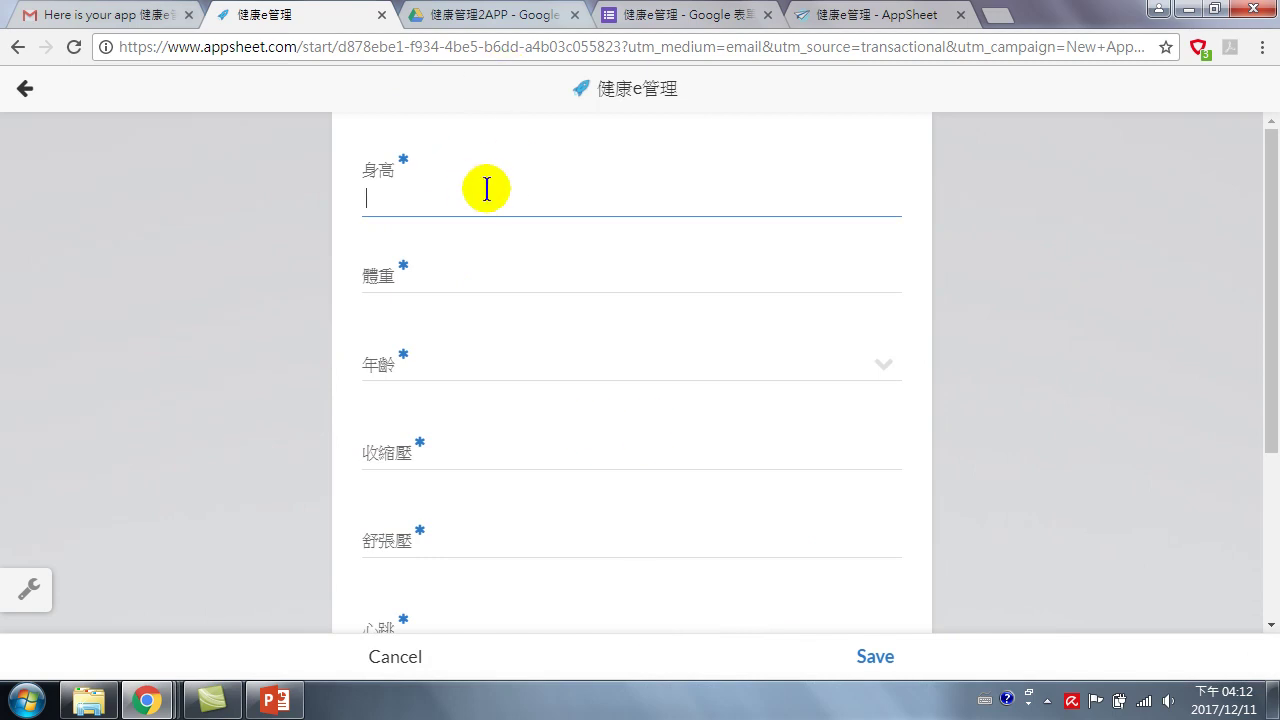
pyautogui.write('178')
pyautogui.press('Tab')
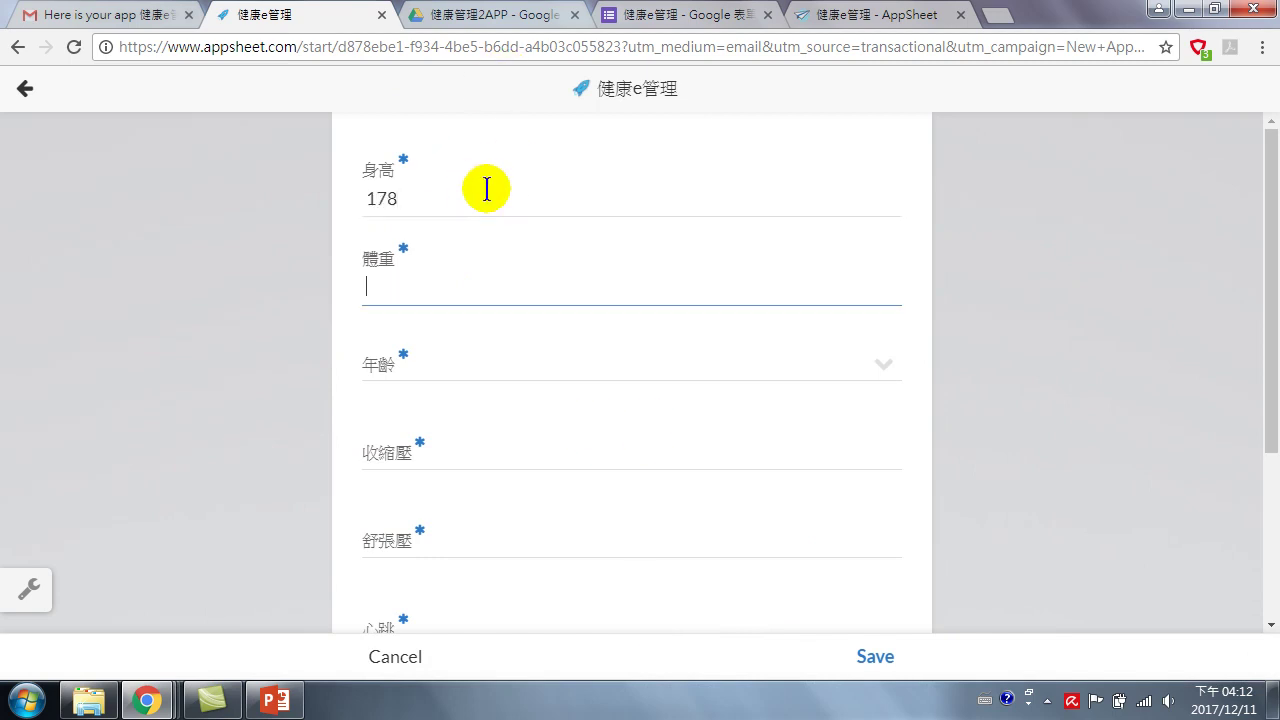
pyautogui.write('78')
pyautogui.press('Tab')
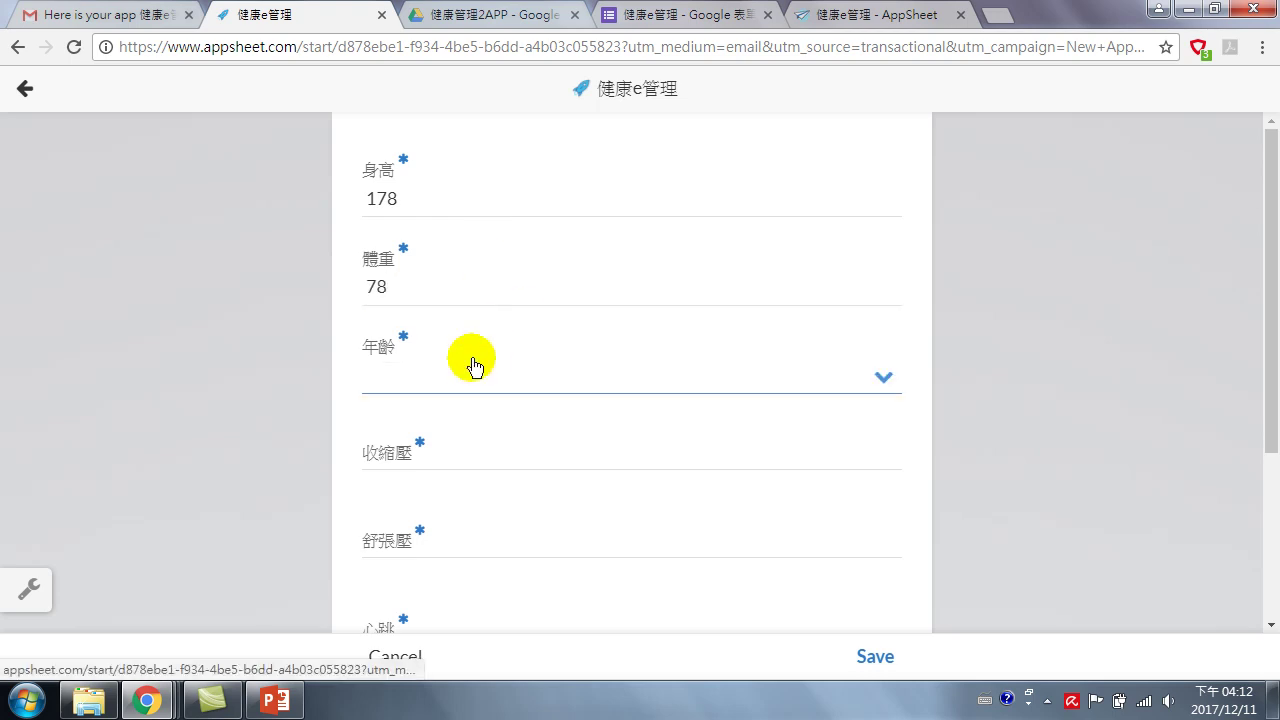
# Step: Fill in the new record with 年齡 56 - 65歲, 收缩壓 135 and 舒張壓 85
pyautogui.click(449, 378)
pyautogui.click(529, 268)
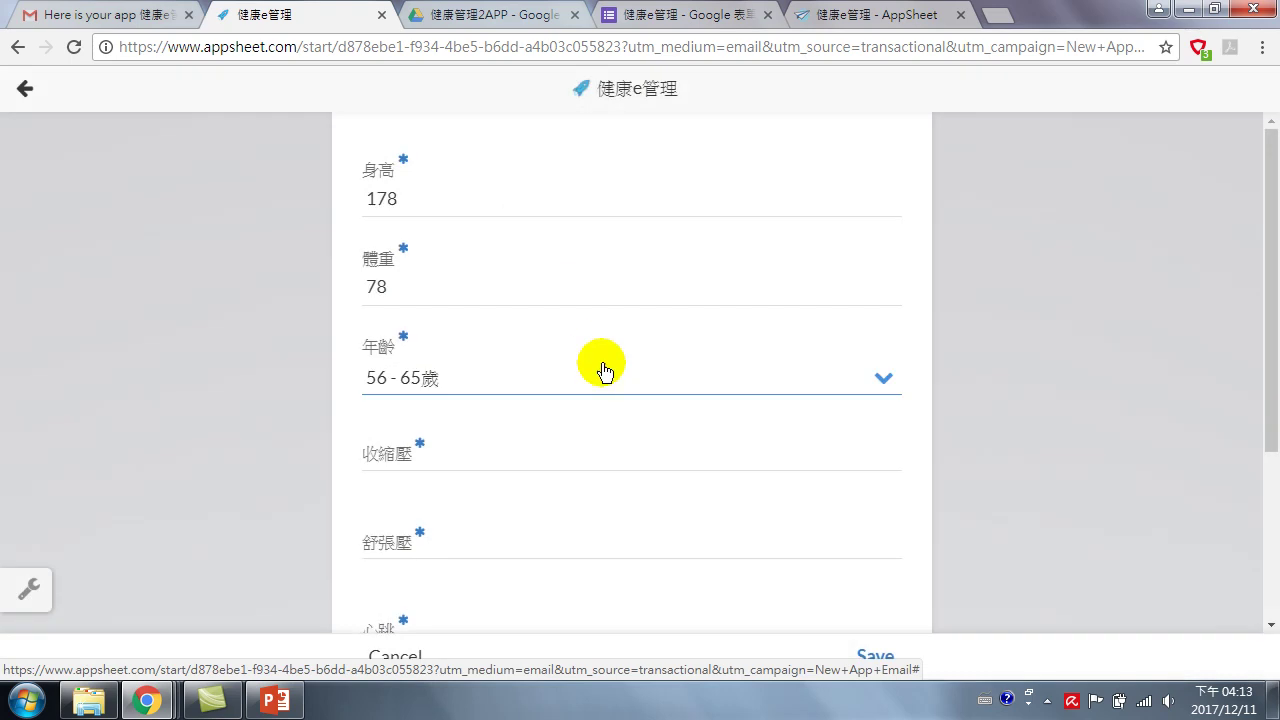
pyautogui.click(430, 466)
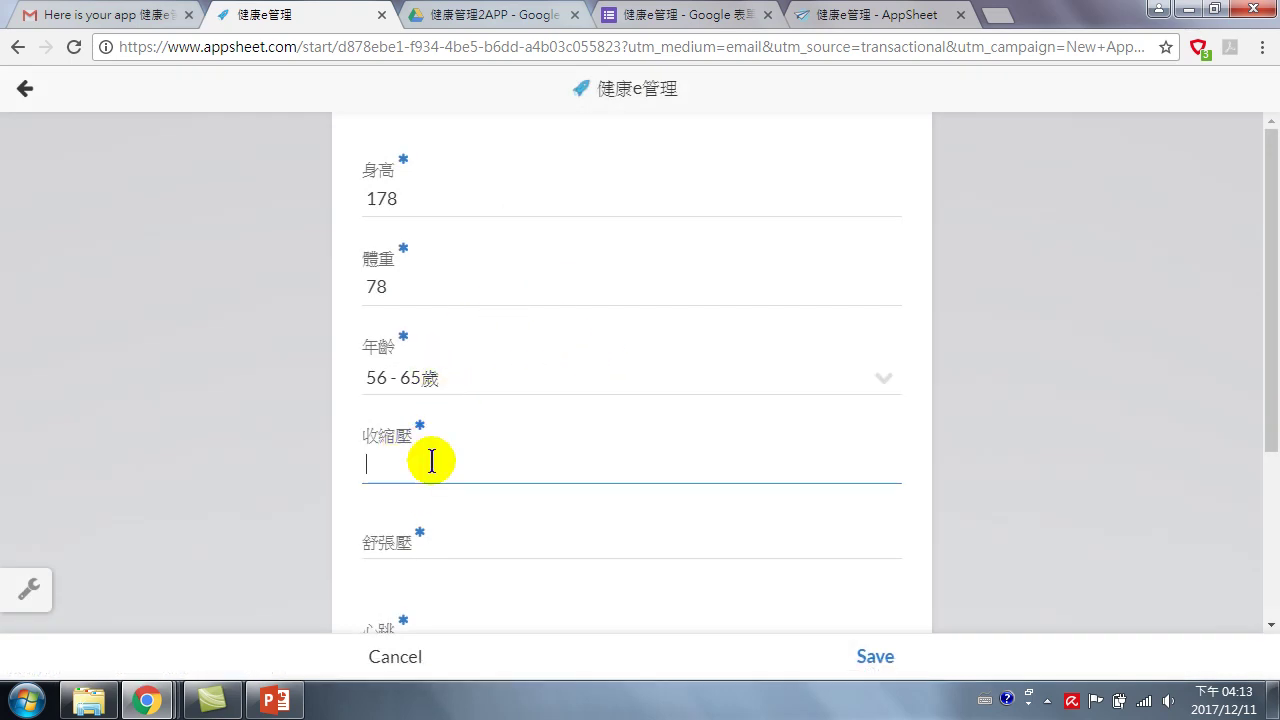
pyautogui.write('135')
pyautogui.click(414, 545)
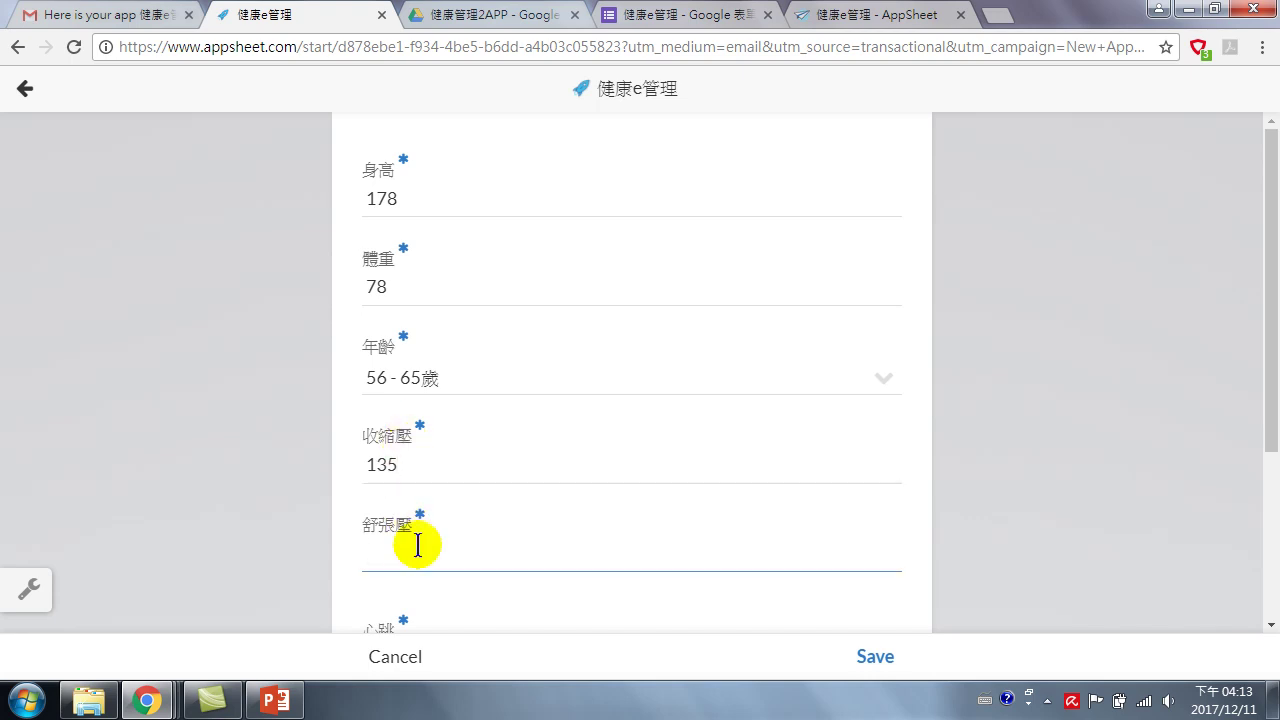
pyautogui.write('85')
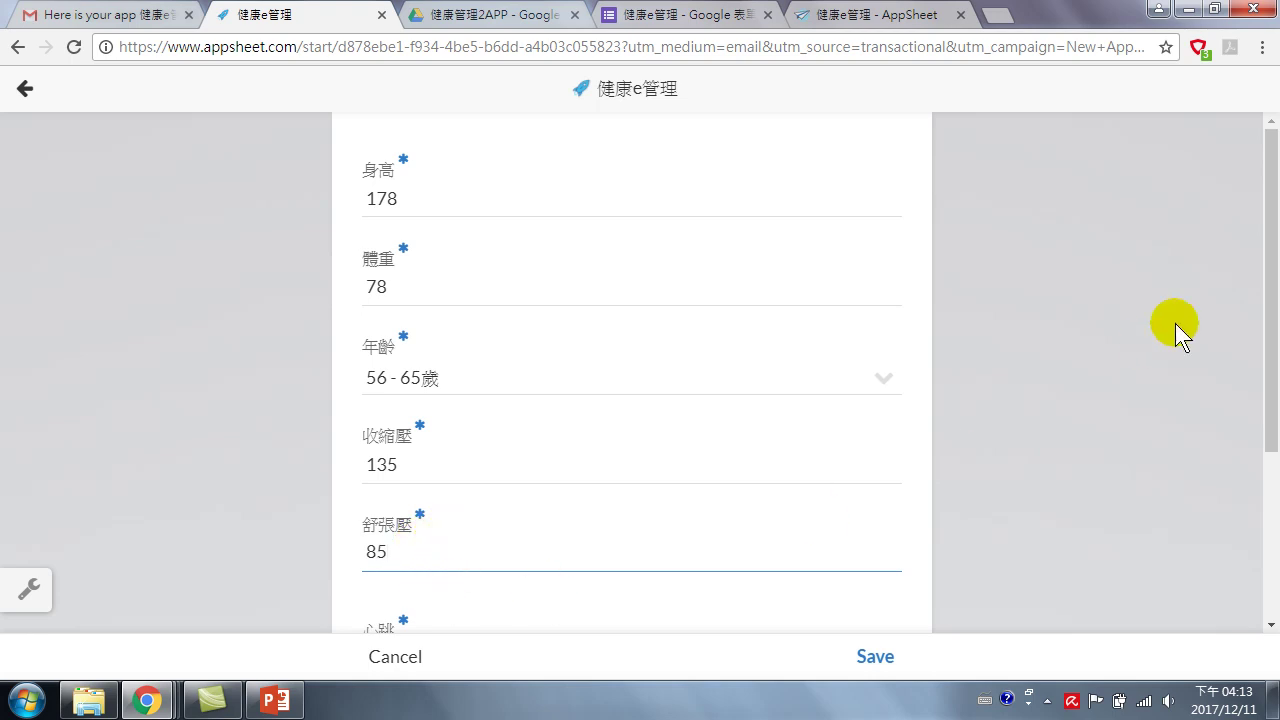
# Step: Enter 心跳 85 and a self-rated health score of 3, and save and sync the new record
pyautogui.moveTo(1271, 320); pyautogui.dragTo(1266, 462)
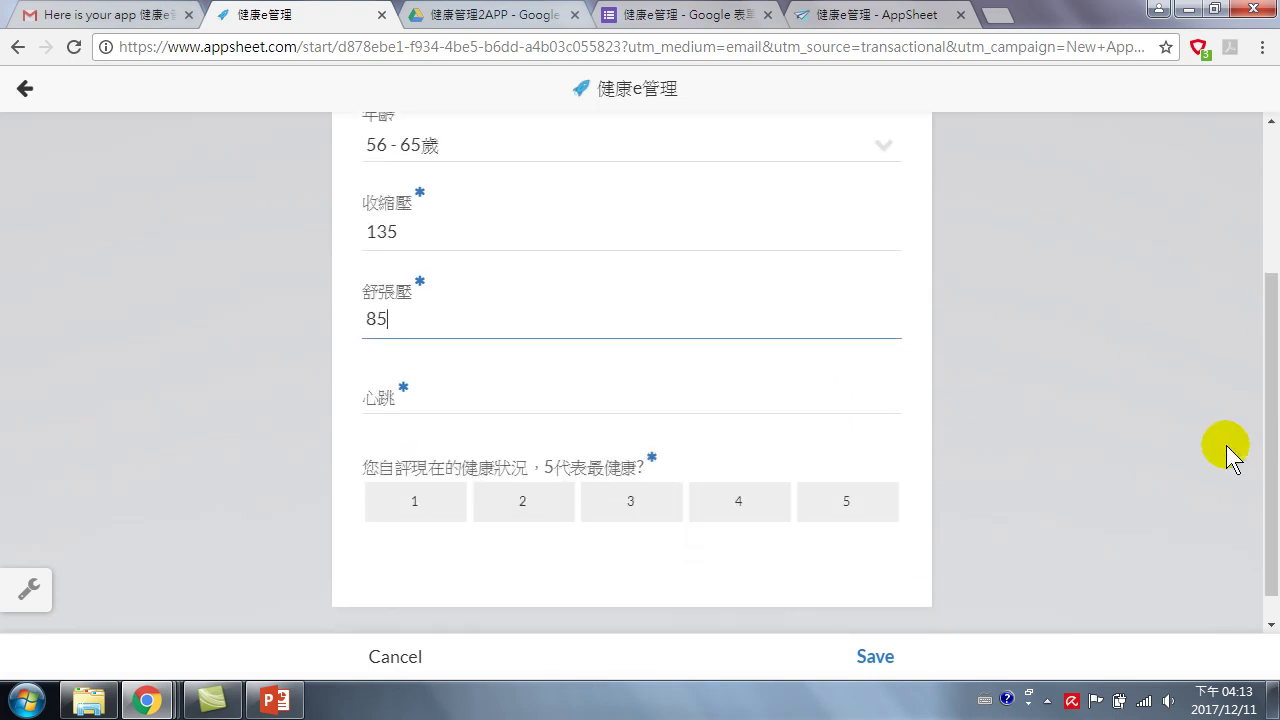
pyautogui.click(441, 414)
pyautogui.write('85')
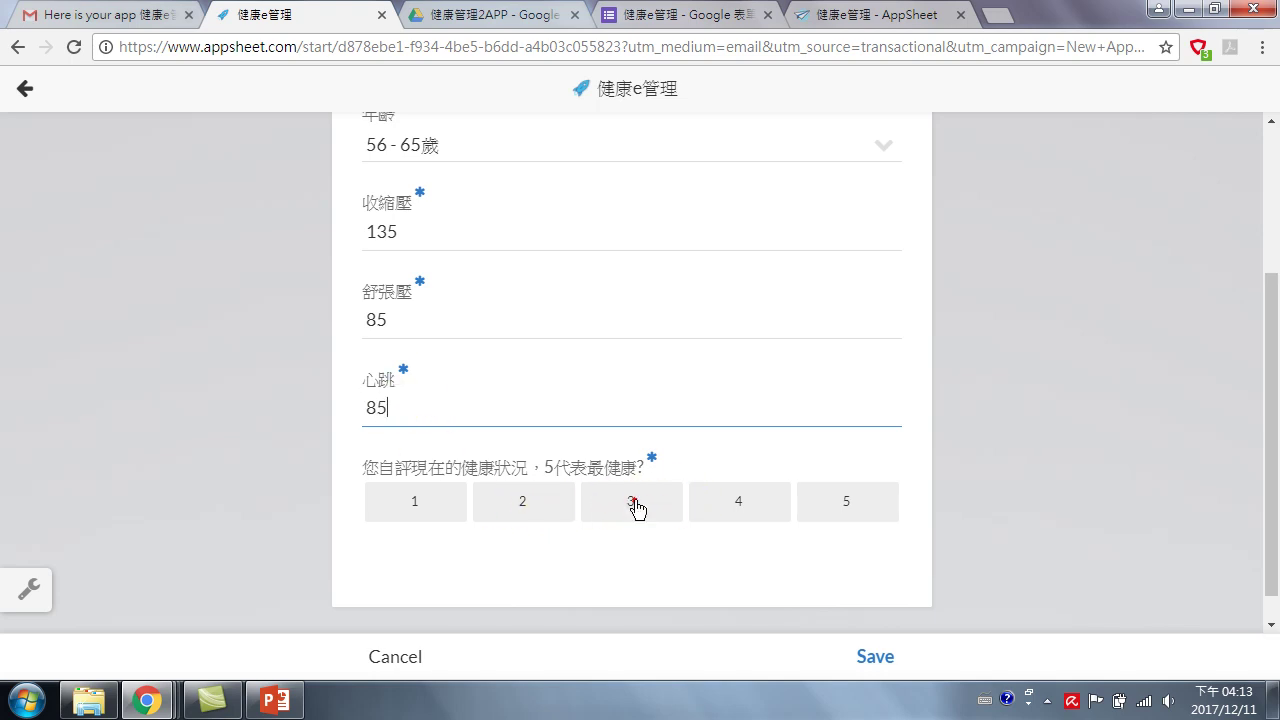
pyautogui.click(638, 508)
pyautogui.click(872, 654)
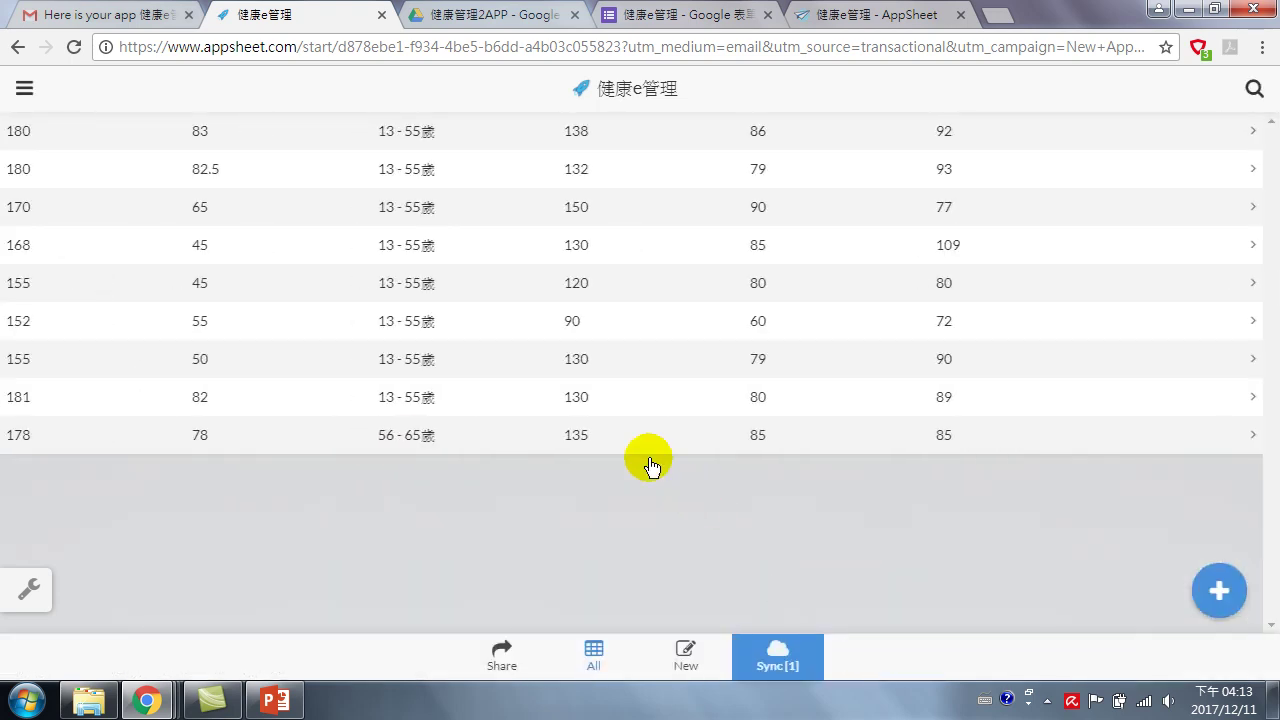
pyautogui.click(782, 660)
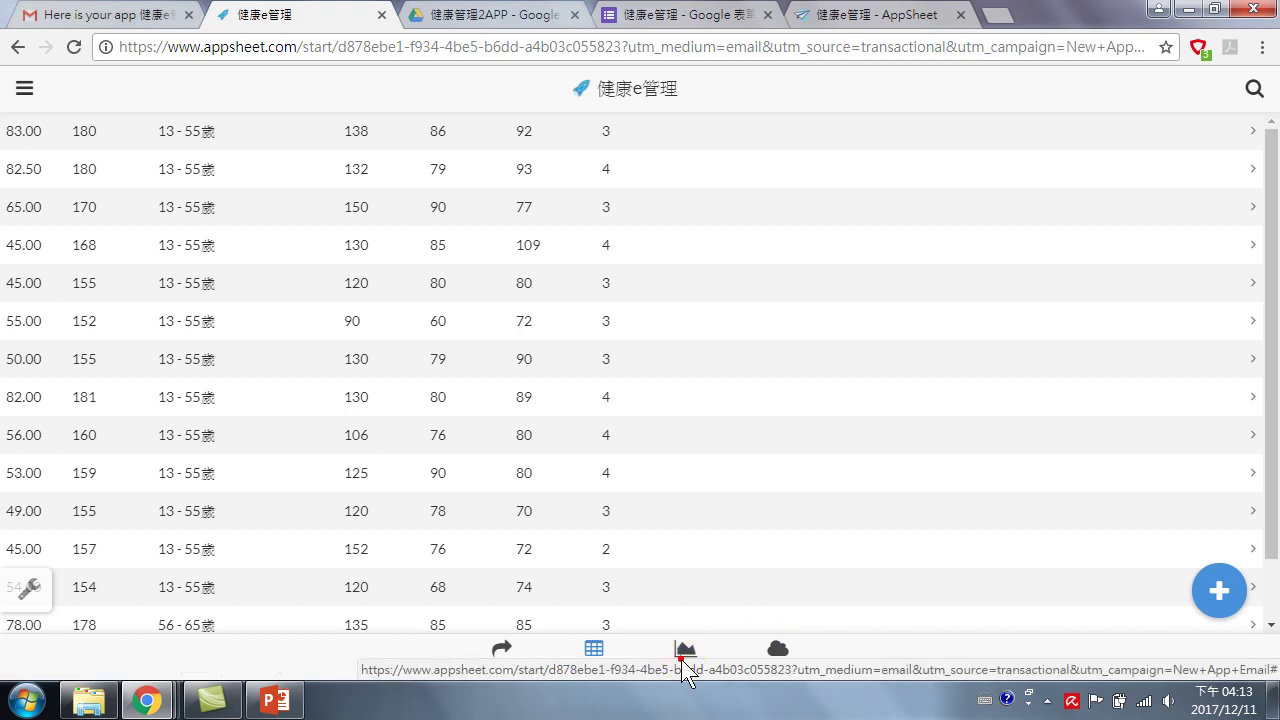
# Step: Check the synced data in the All 2 chart and in the 健康e管理 (回應) spreadsheet from the 健康管理2APP Drive folder
pyautogui.click(684, 660)
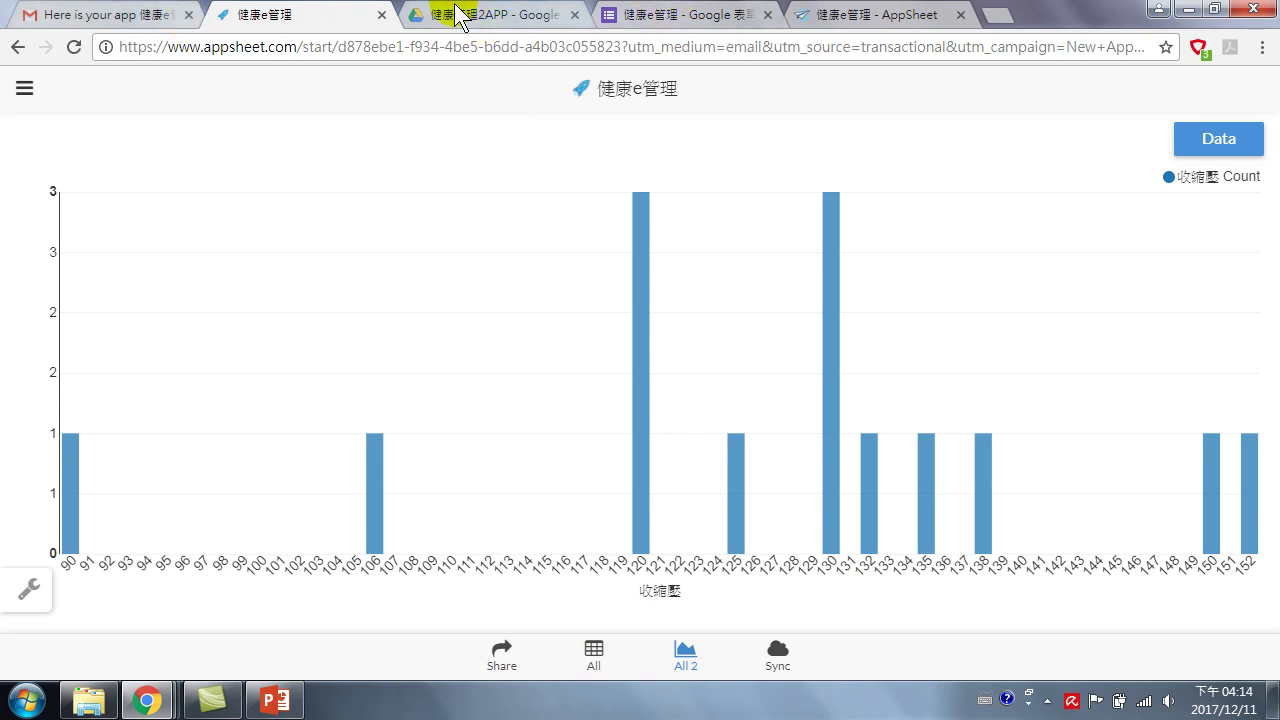
pyautogui.click(486, 20)
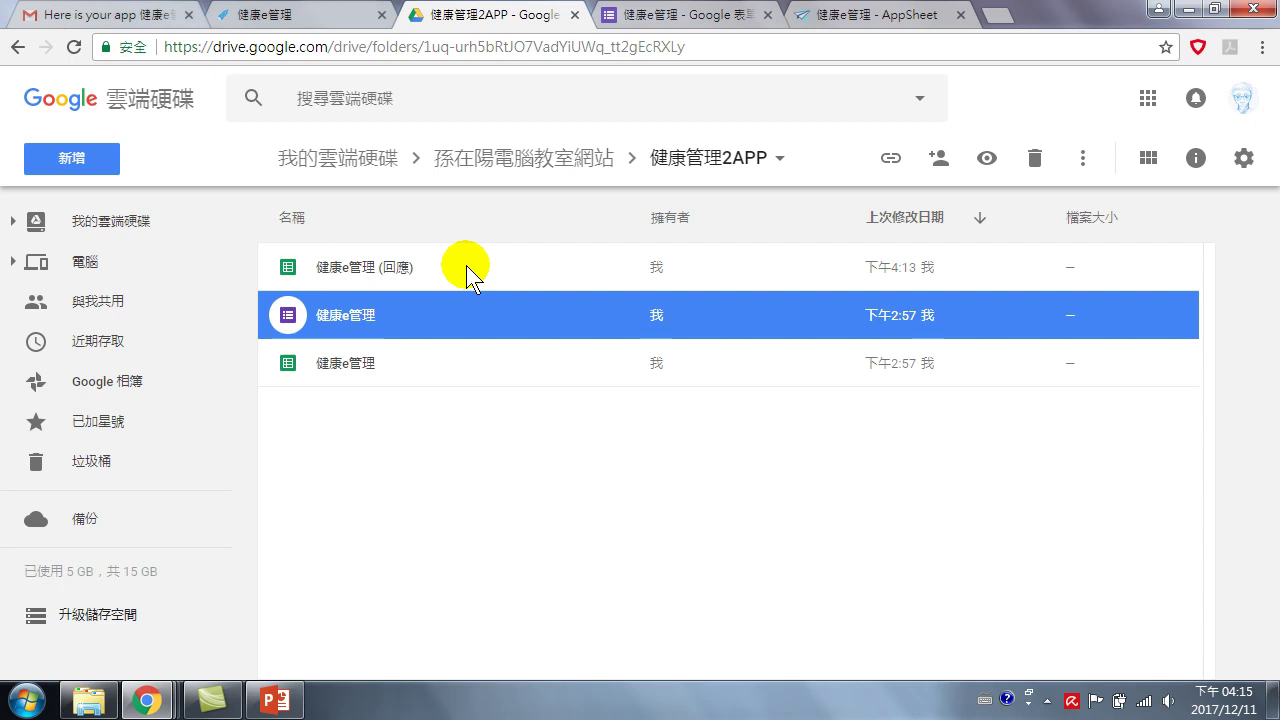
pyautogui.doubleClick(376, 270)
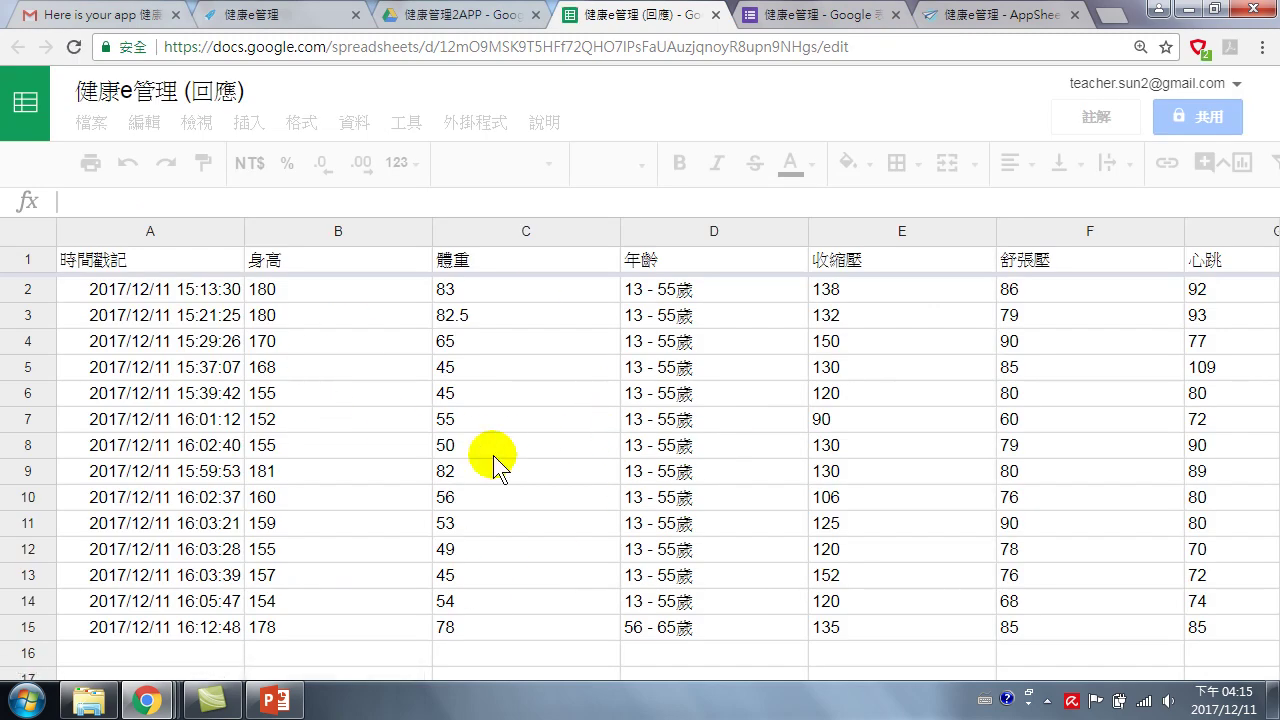
pyautogui.scroll(-2, 809, 534)
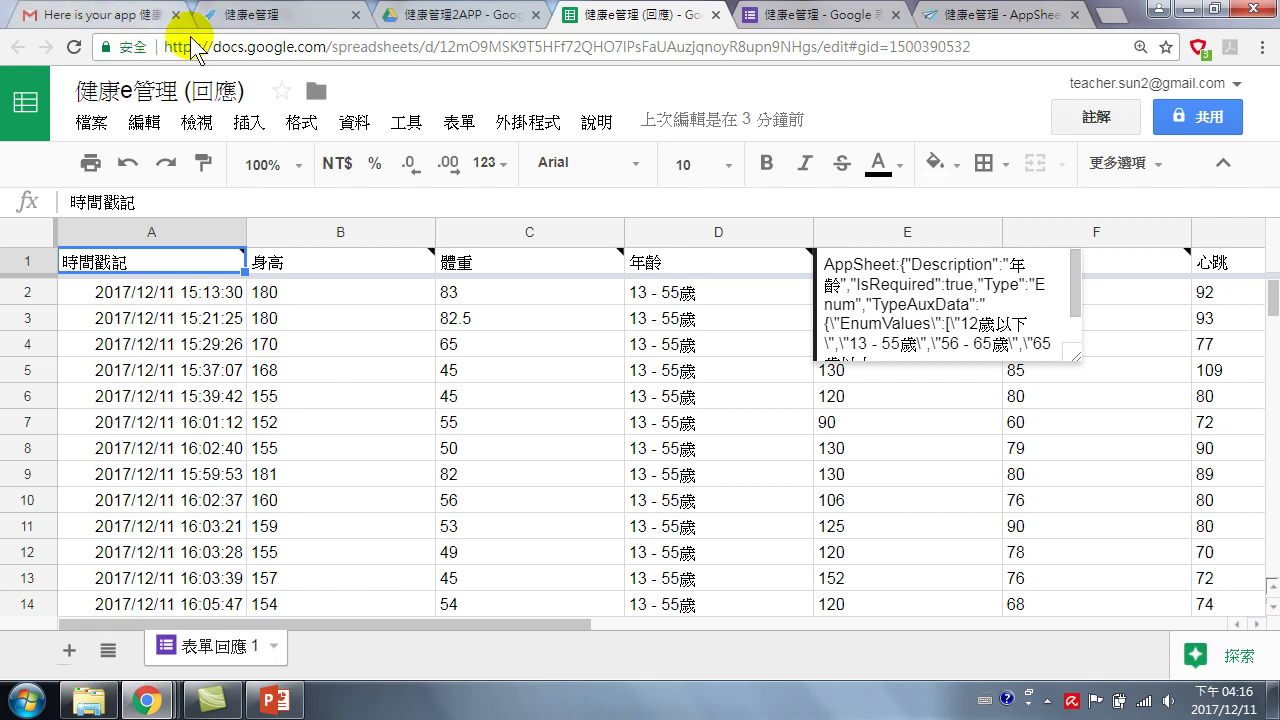
pyautogui.click(262, 14)
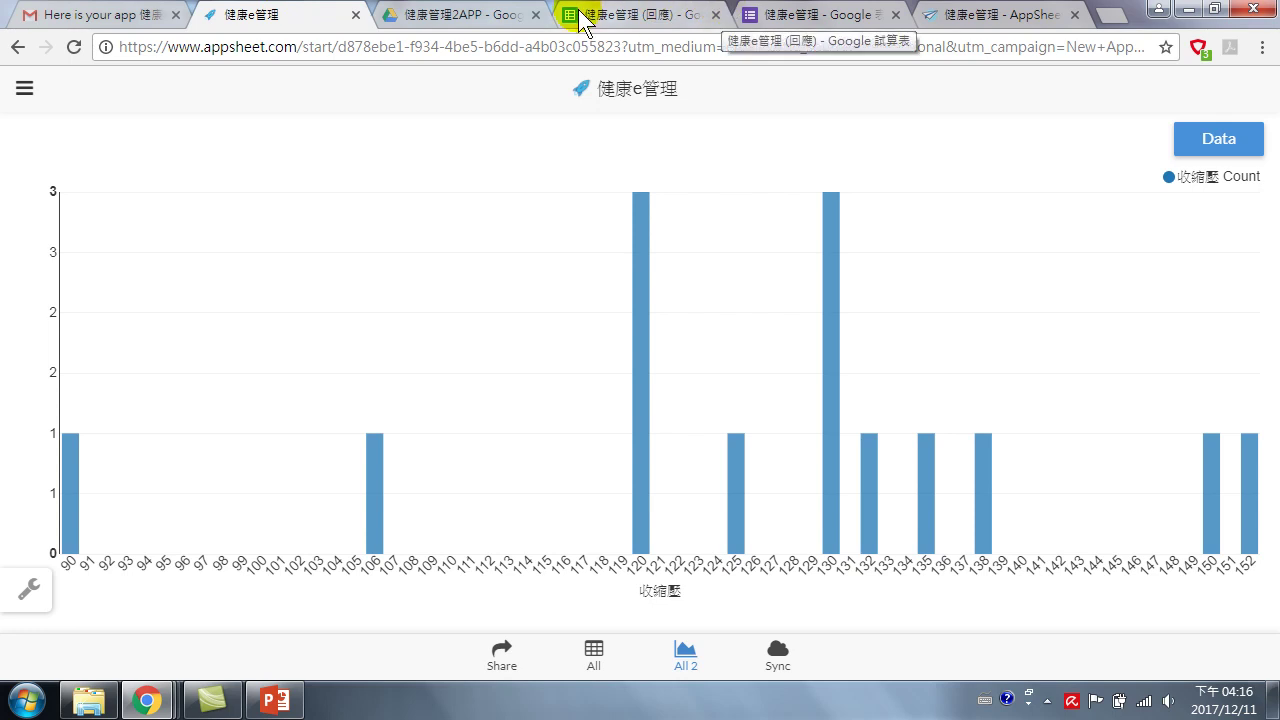
pyautogui.click(436, 45)
pyautogui.write('www.goog')
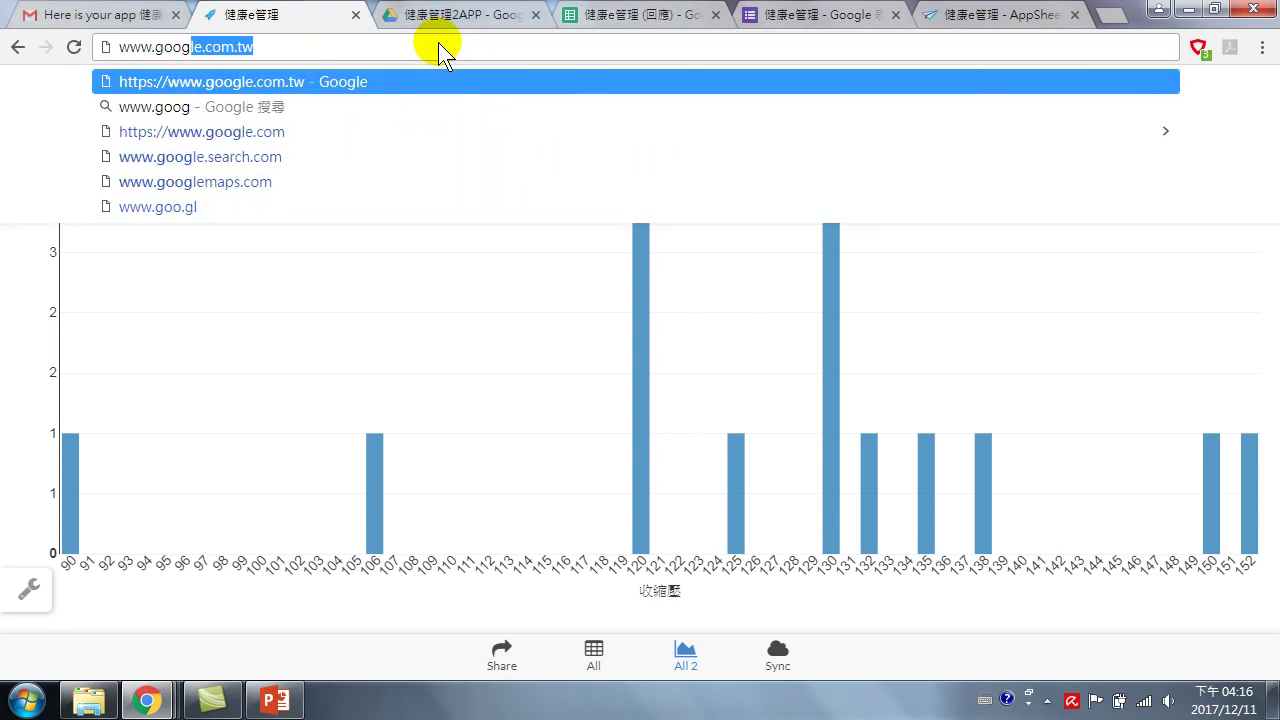
pyautogui.press('Return')
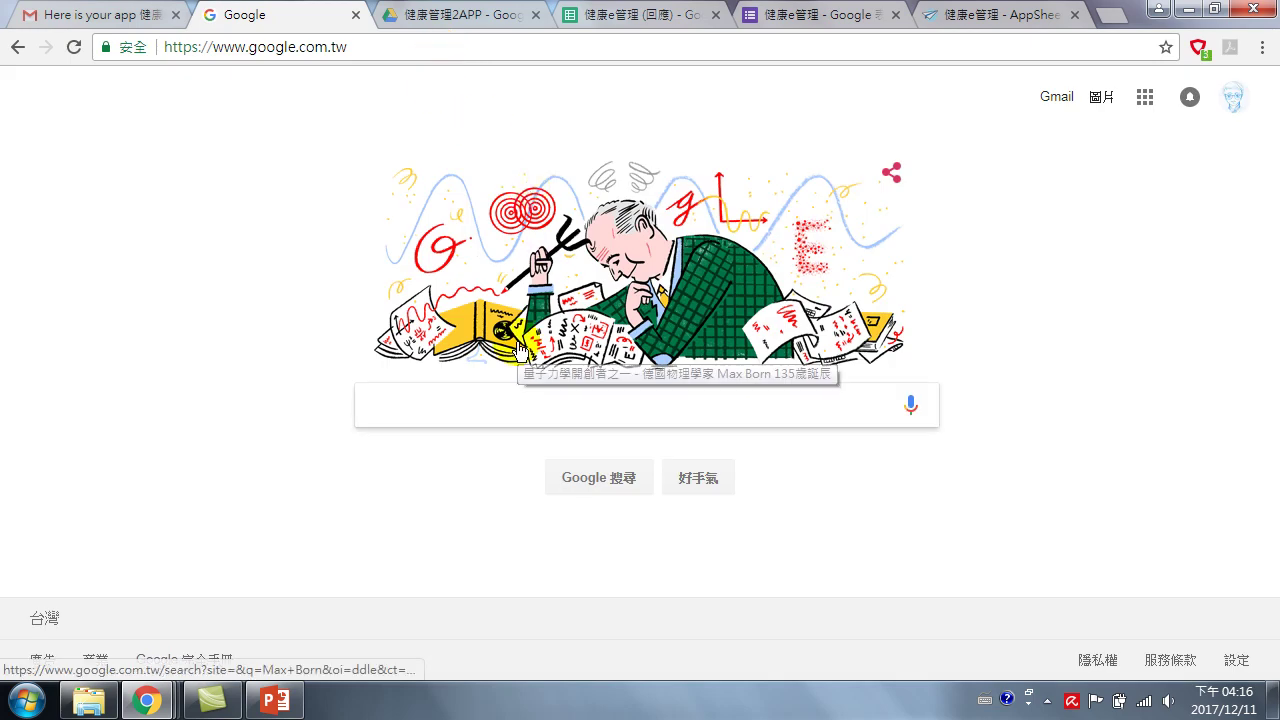
# Step: Search Google for the instructor's 電腦教室 website and open its home page from the results
pyautogui.write('ndh')
pyautogui.press('BackSpace')
pyautogui.press('BackSpace')
pyautogui.press('BackSpace')
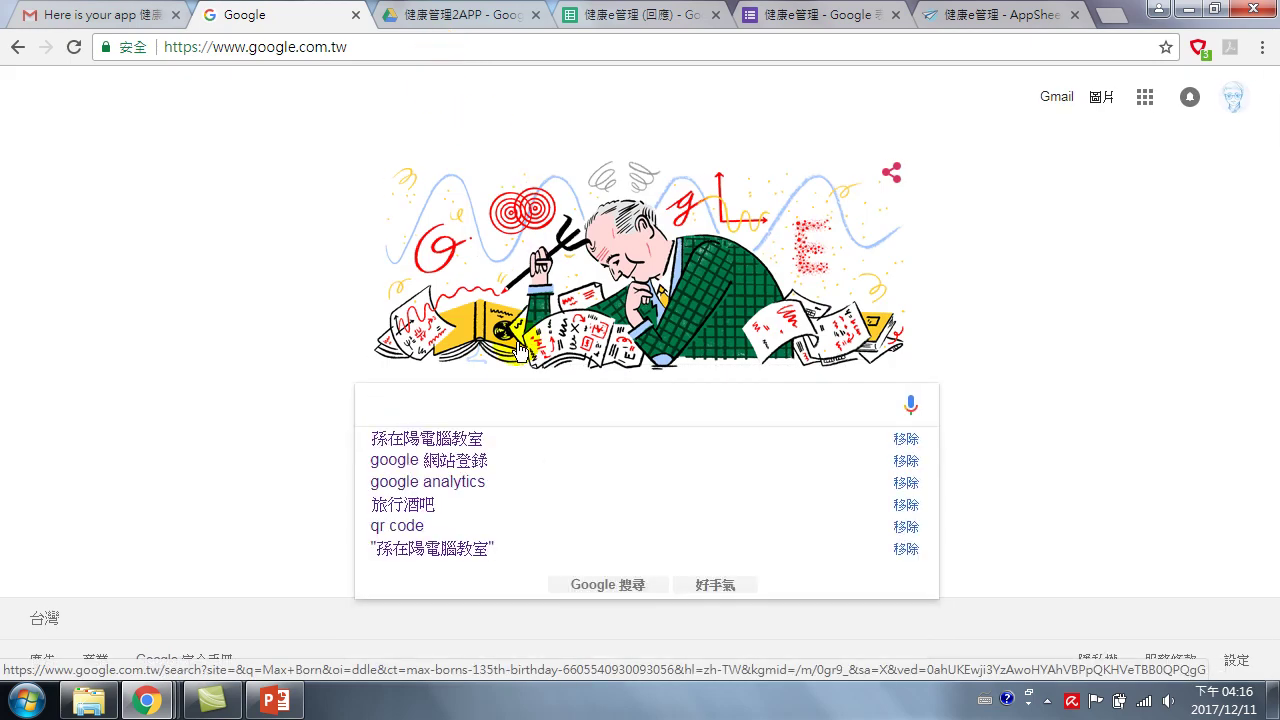
pyautogui.hotkey('ctrl', 'space')
pyautogui.write('孫在陽')
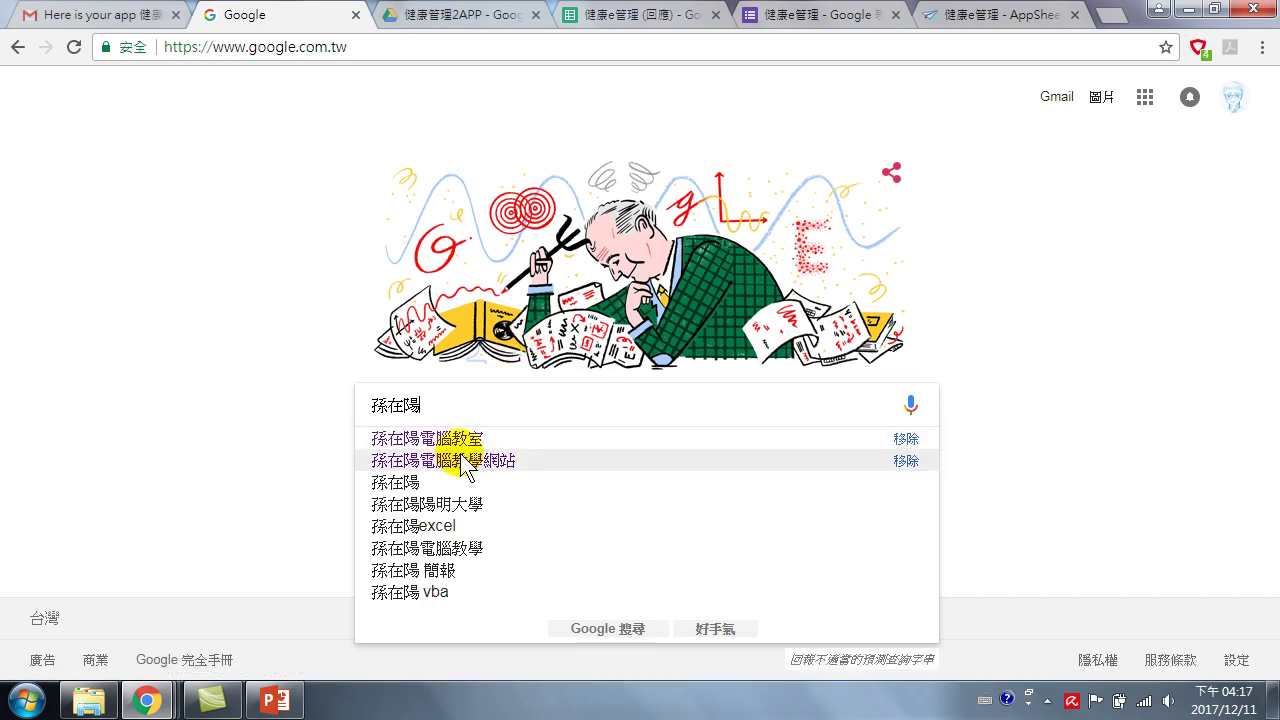
pyautogui.click(456, 449)
pyautogui.click(222, 253)
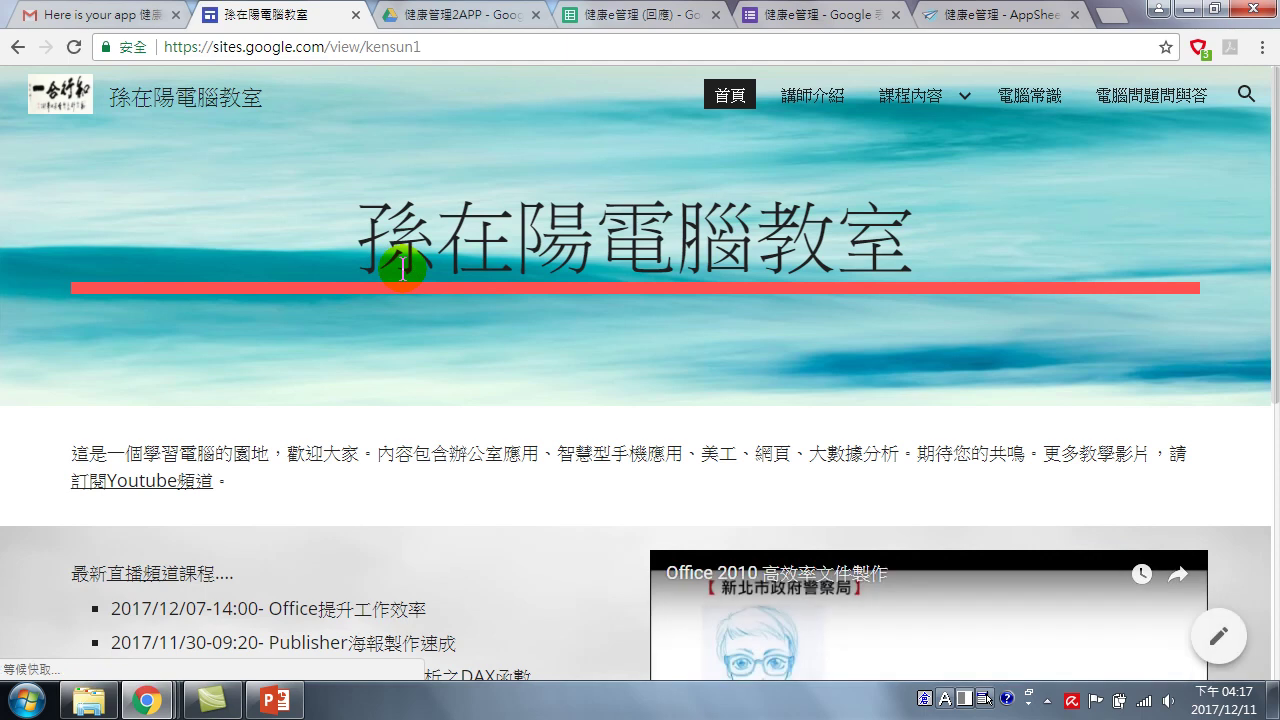
# Step: Open the site's Excel 資料分析 course page and look through its Excel 2010 course descriptions and videos
pyautogui.click(881, 107)
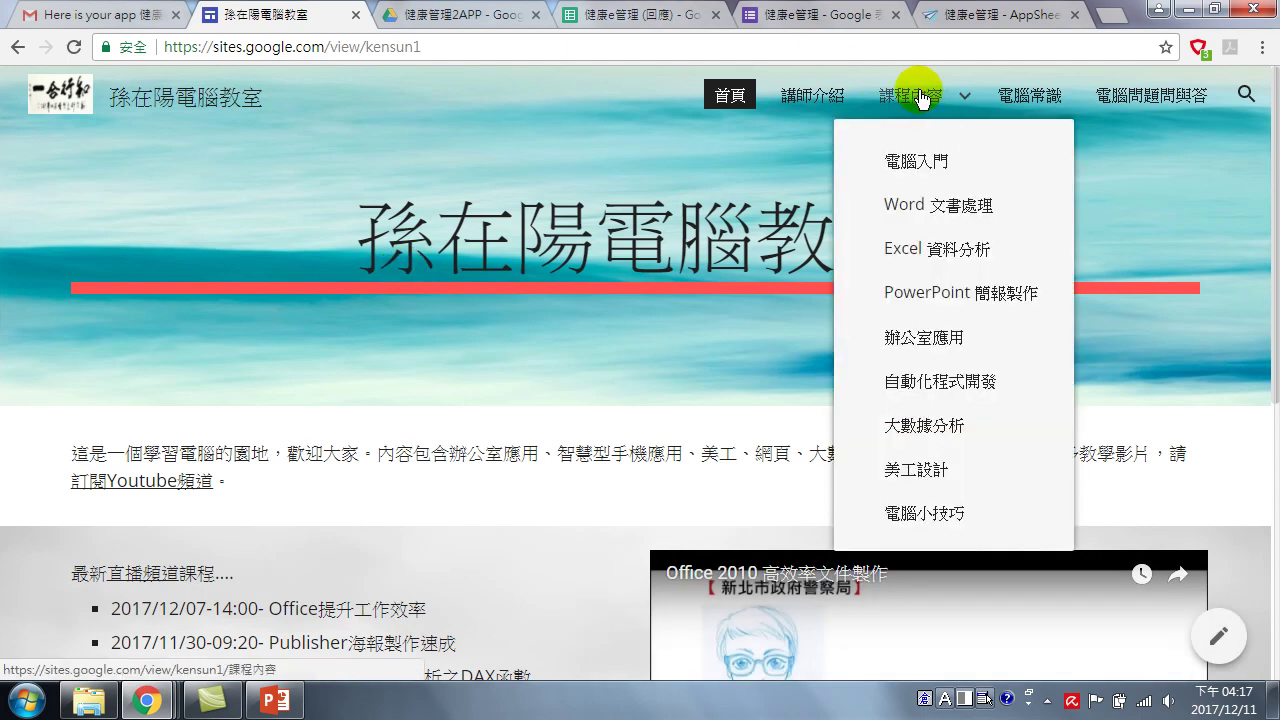
pyautogui.click(925, 252)
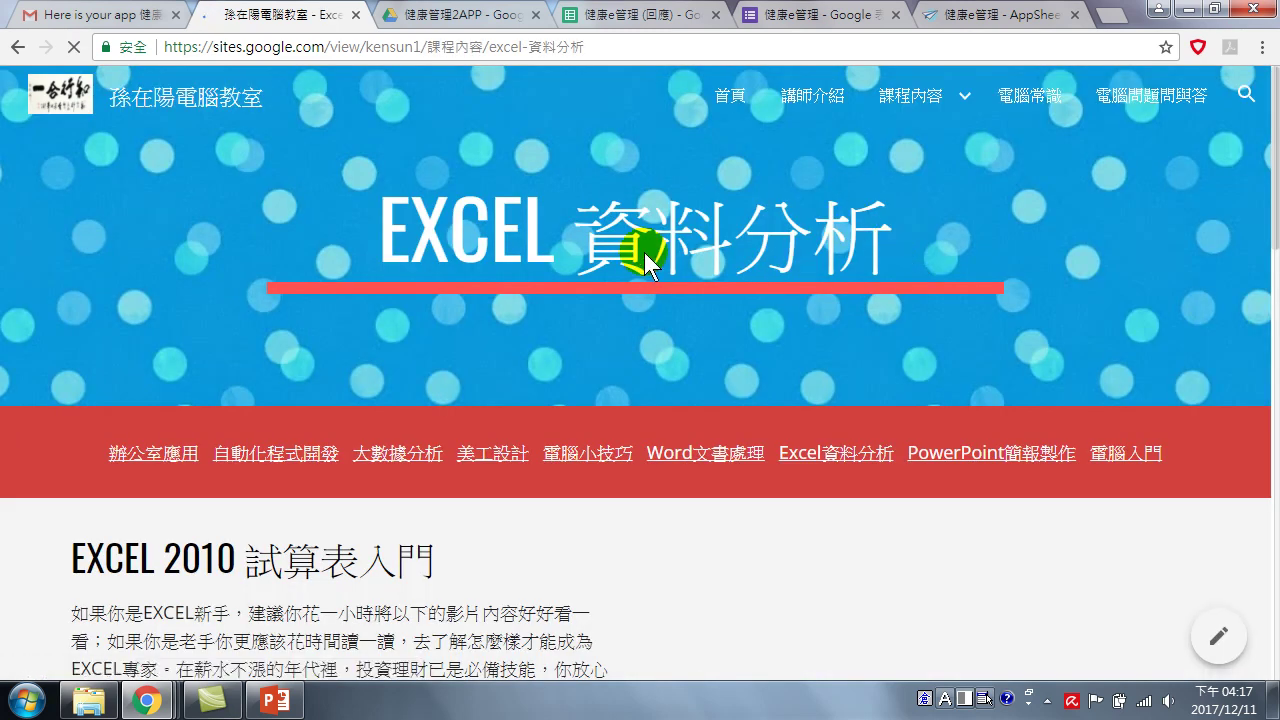
pyautogui.scroll(-2, 398, 378)
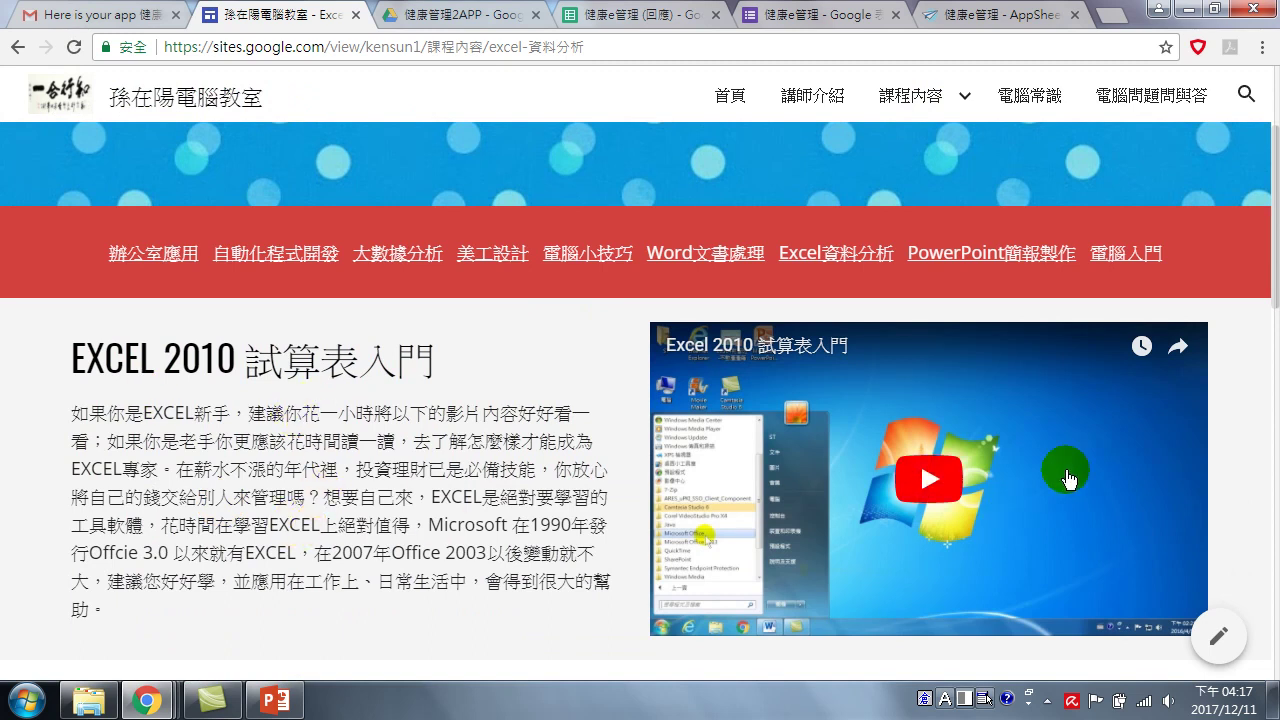
pyautogui.click(1008, 462)
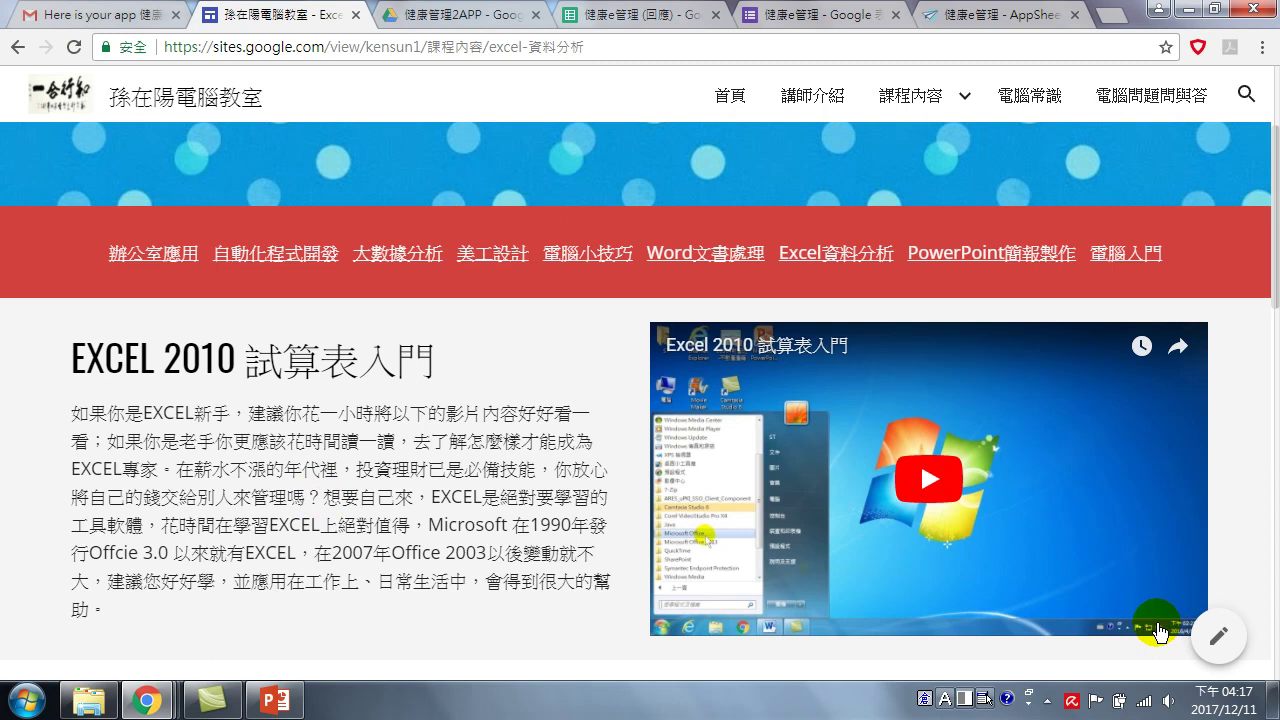
pyautogui.scroll(-3, 500, 423)
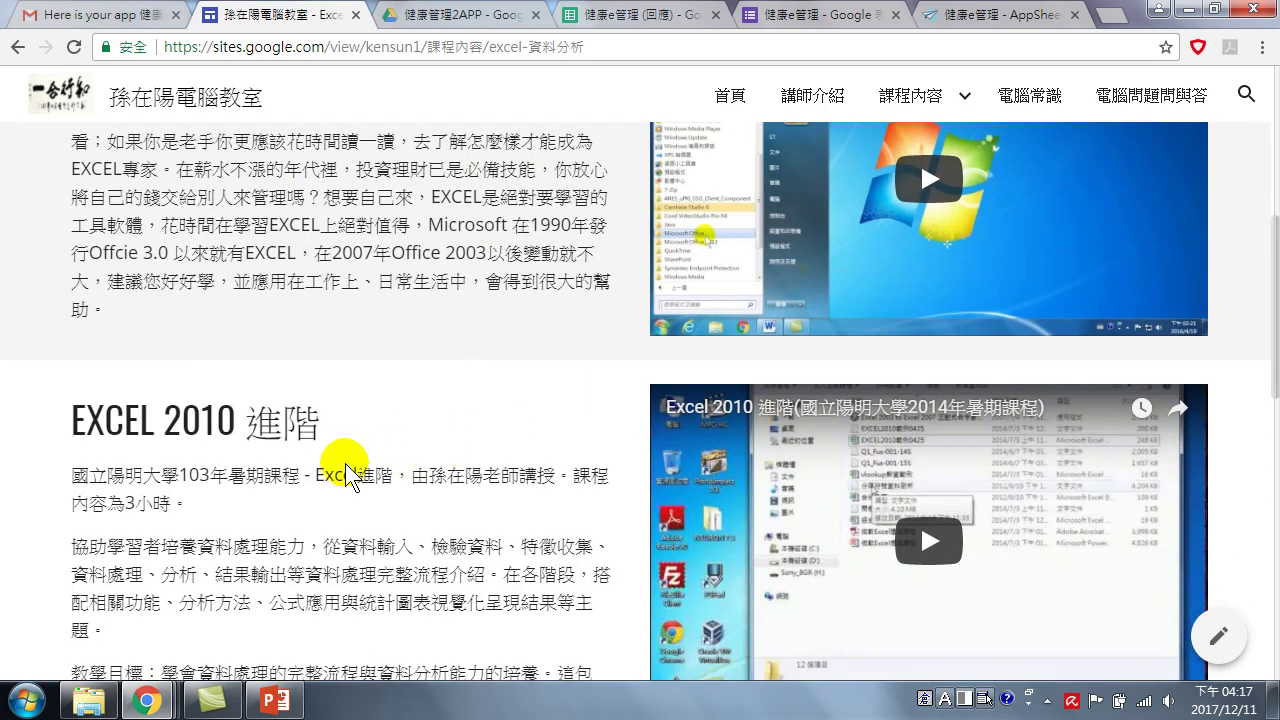
pyautogui.scroll(-3, 228, 437)
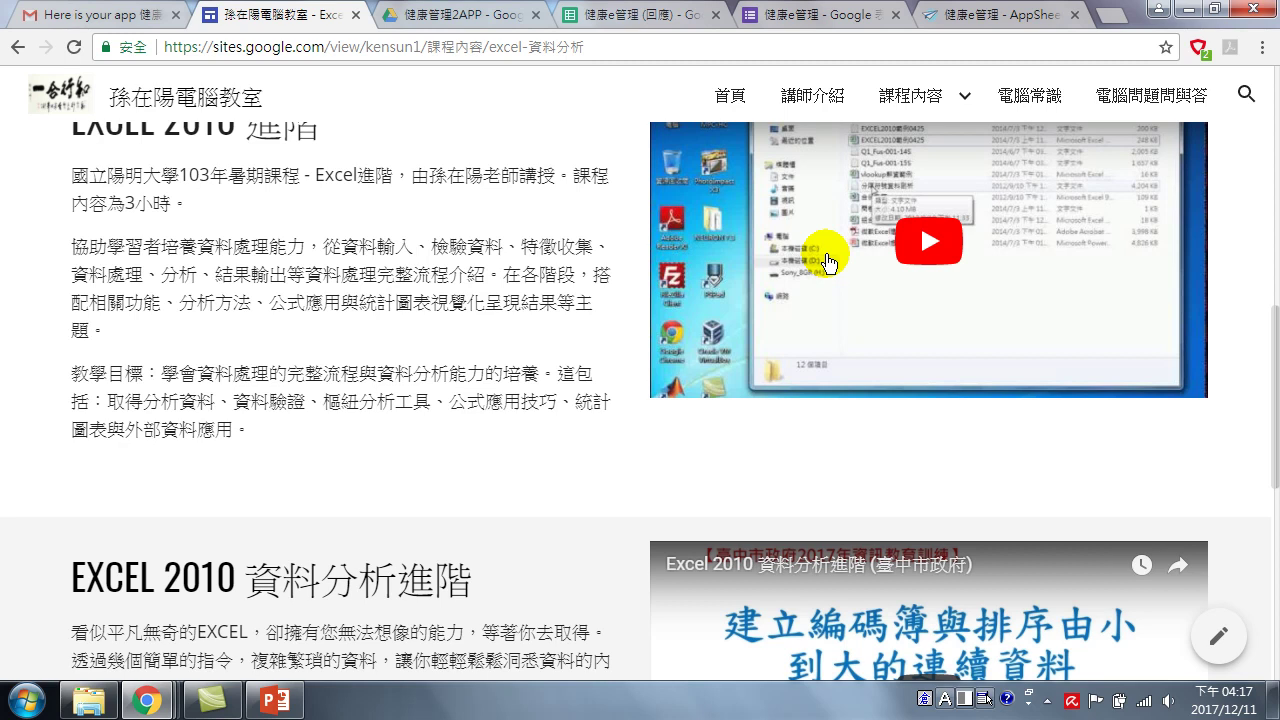
# Step: Switch to the PowerPoint presentation 20171211-Google表單與地圖.pptx showing the 課綱 slide
pyautogui.click(274, 700)
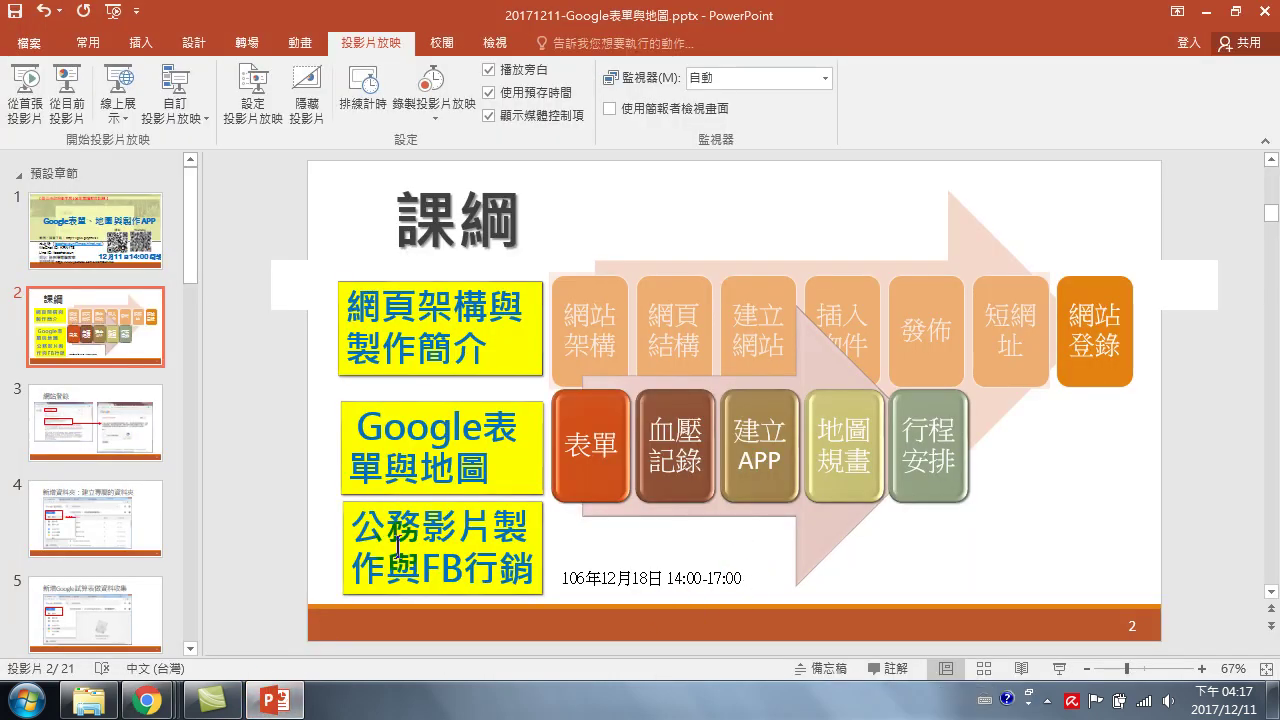